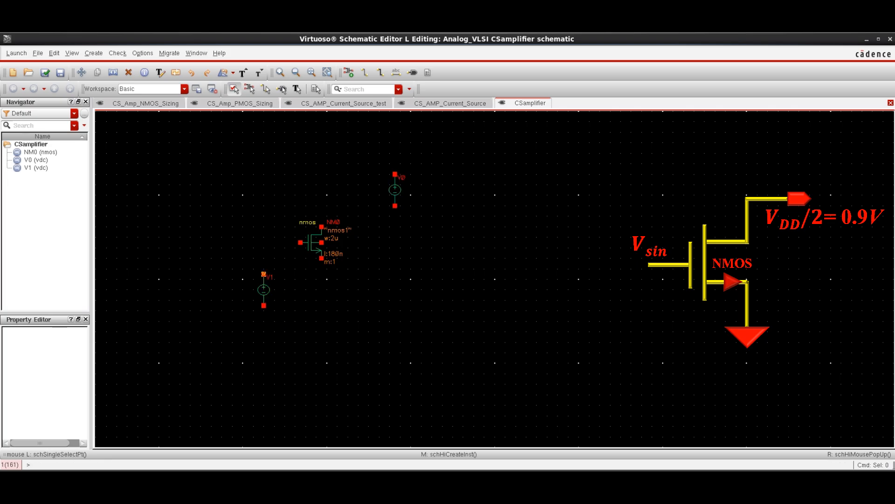
Place two gnd instances, one below the NMOS transistor's source and one below voltage source V1
{"action": "type", "text": "ignd"}
{"action": "key", "text": "Return"}
{"action": "left_click", "coordinate": [327, 305]}
{"action": "left_click", "coordinate": [264, 337]}
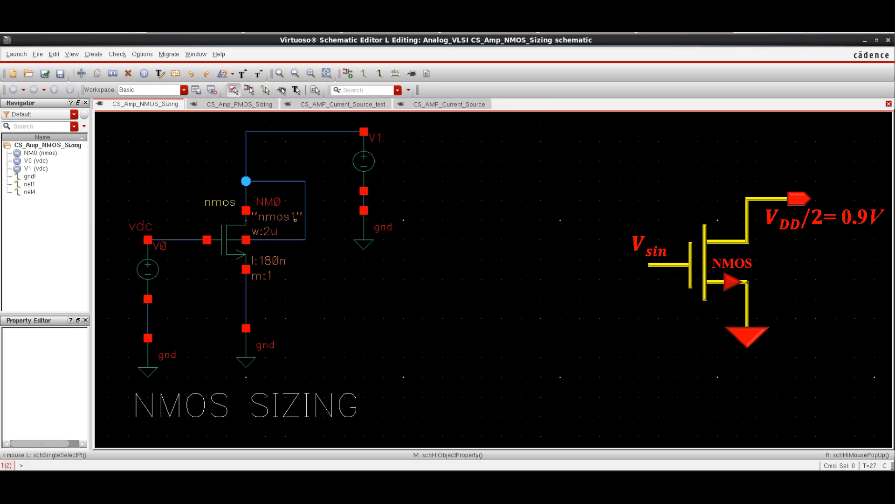
In the CS_Amp_NMOS_Sizing schematic, set the DC voltage of the drain-side source V1 to 900m V
{"action": "left_click", "coordinate": [245, 405]}
{"action": "left_click", "coordinate": [148, 269]}
{"action": "left_click", "coordinate": [335, 161]}
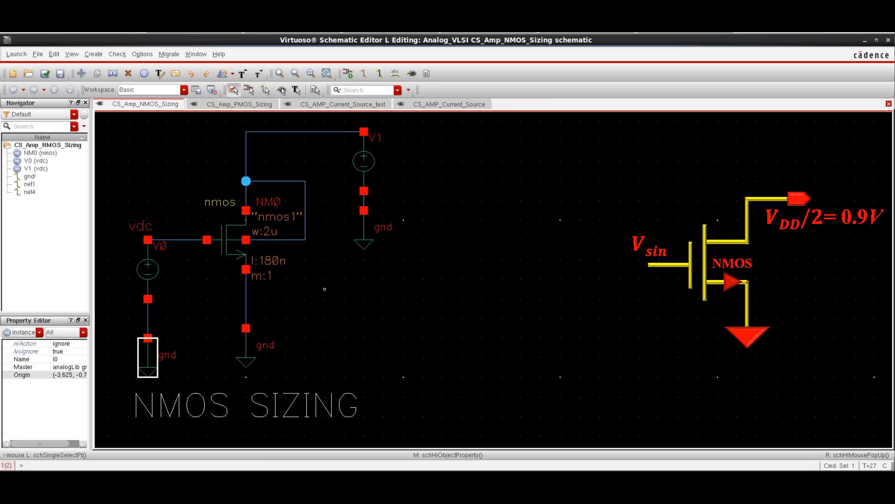
{"action": "left_click", "coordinate": [364, 151]}
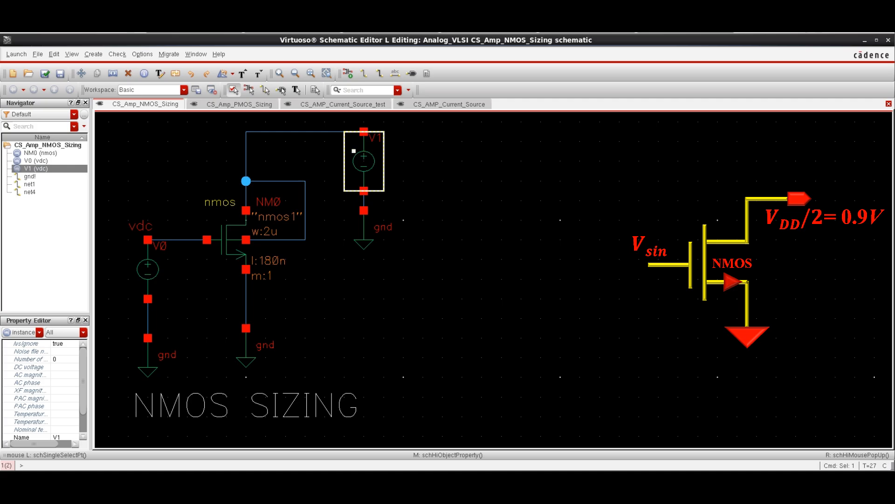
{"action": "middle_click", "coordinate": [354, 150]}
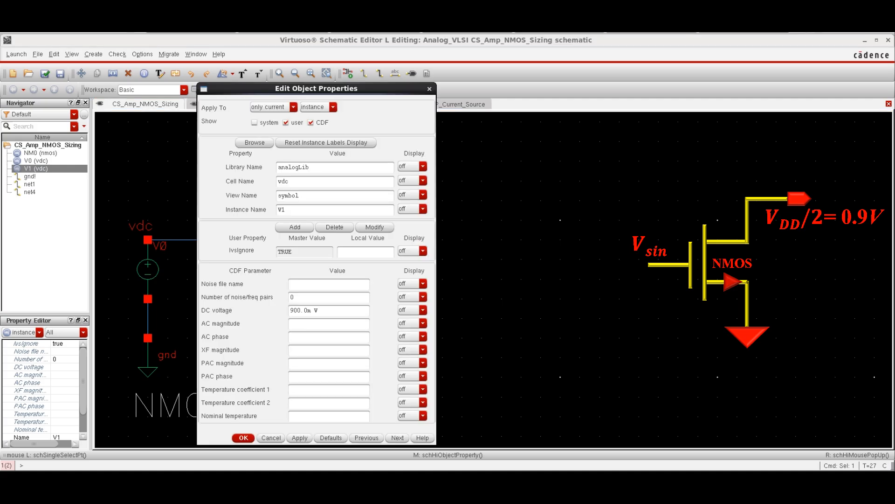
{"action": "left_click", "coordinate": [244, 438]}
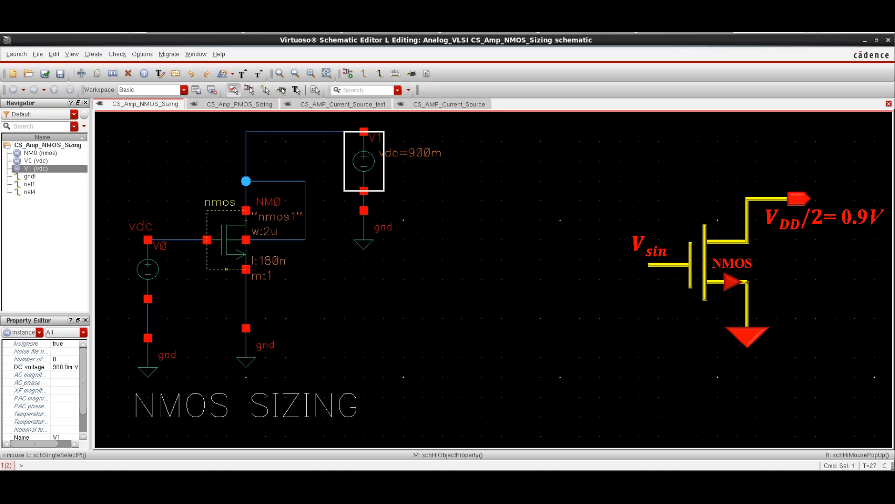
Set the NMOS transistor's length to 540n and its total width to the variable W
{"action": "left_click", "coordinate": [161, 286]}
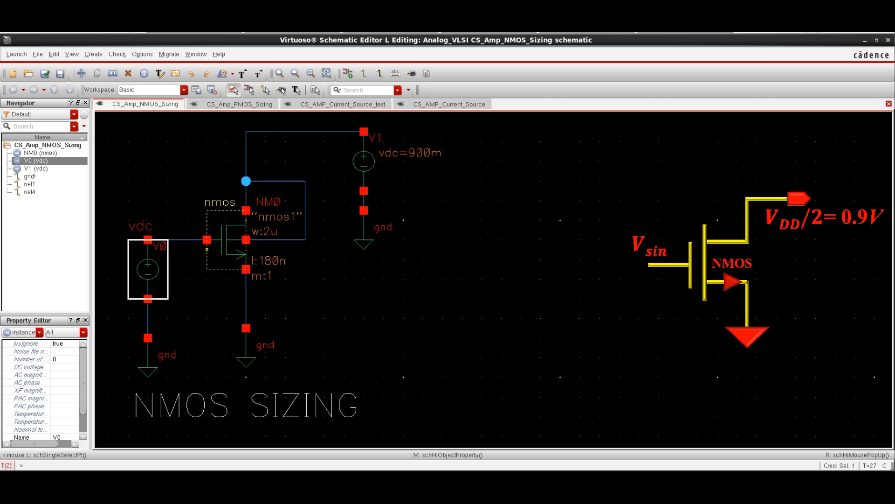
{"action": "left_click", "coordinate": [226, 240]}
{"action": "key", "text": "q"}
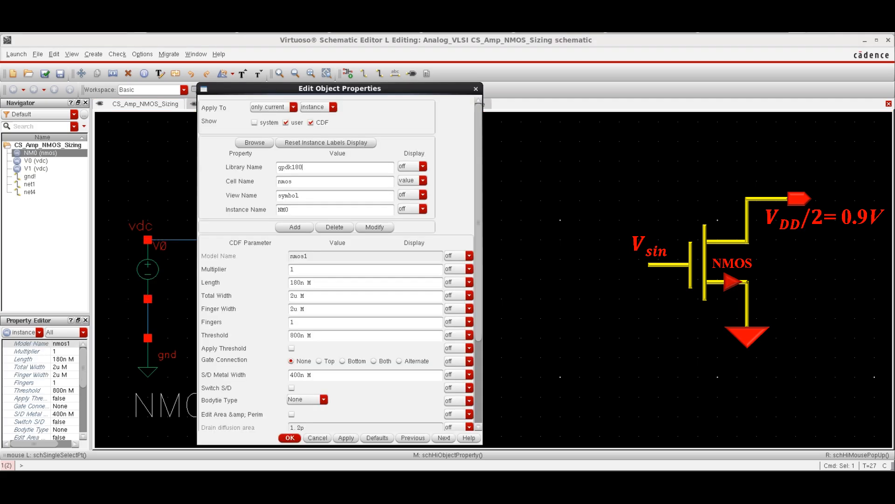
{"action": "double_click", "coordinate": [299, 282]}
{"action": "type", "text": "540"}
{"action": "double_click", "coordinate": [294, 295]}
{"action": "type", "text": "W"}
{"action": "key", "text": "Tab"}
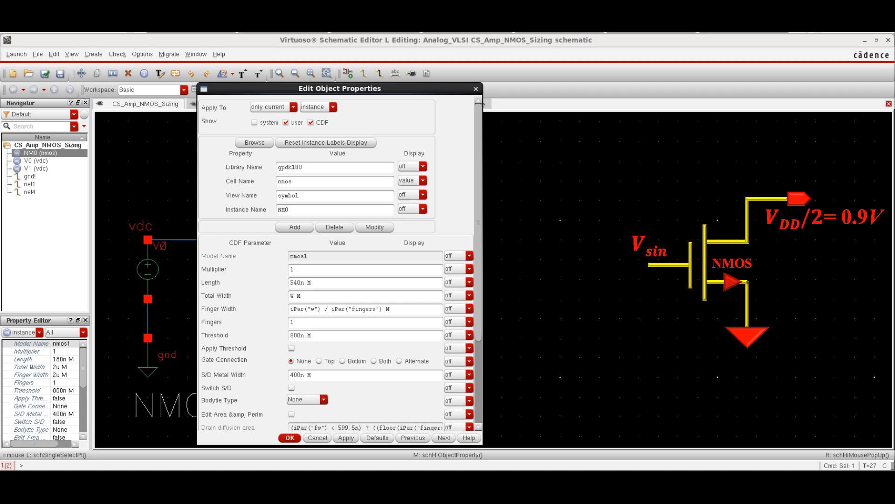
{"action": "key", "text": "Return"}
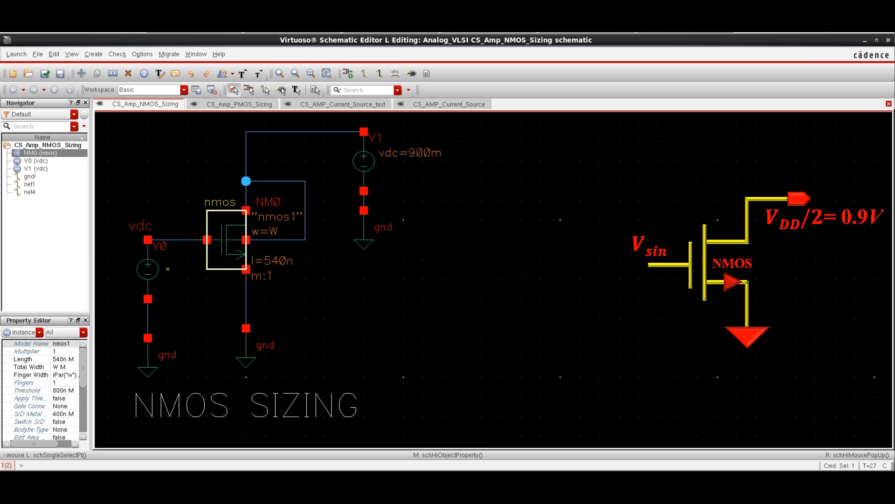
{"action": "left_click", "coordinate": [158, 269]}
{"action": "key", "text": "q"}
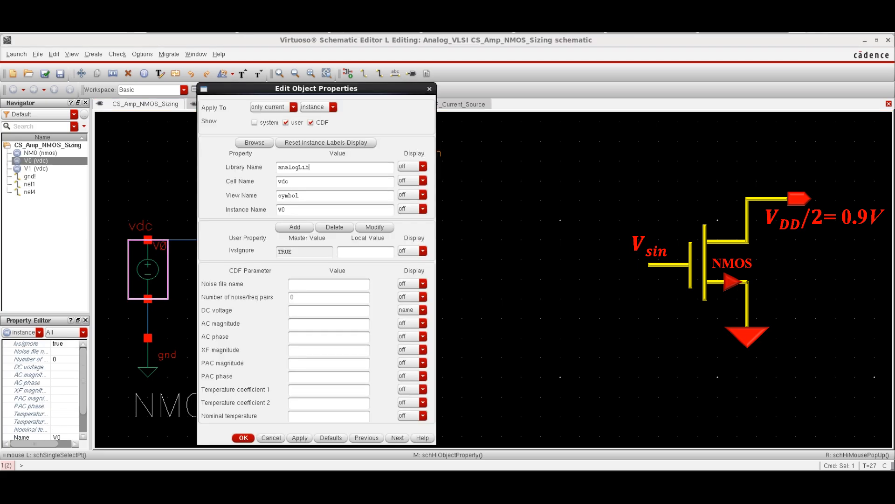
{"action": "key", "text": "Escape"}
{"action": "left_click", "coordinate": [45, 74]}
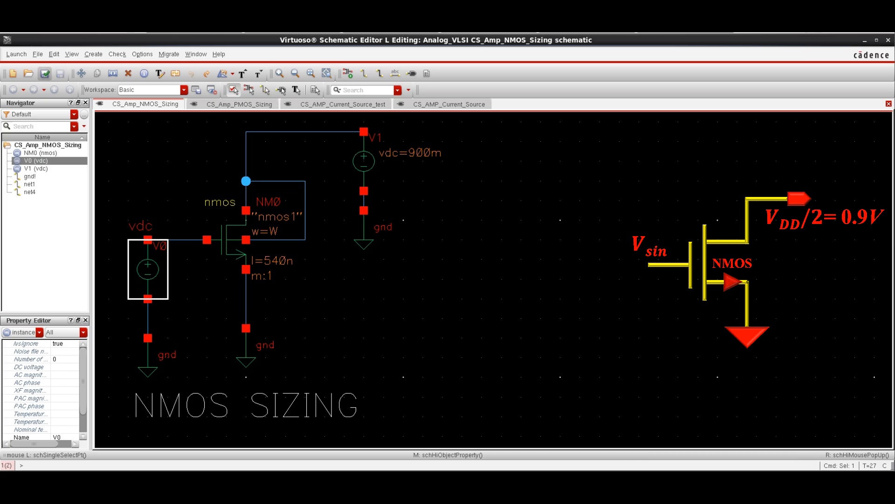
{"action": "left_click", "coordinate": [16, 54]}
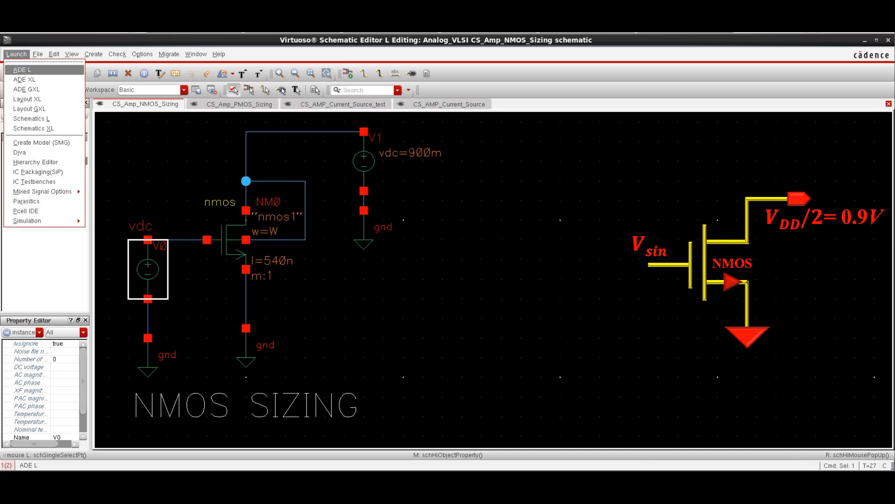
{"action": "left_click", "coordinate": [21, 70]}
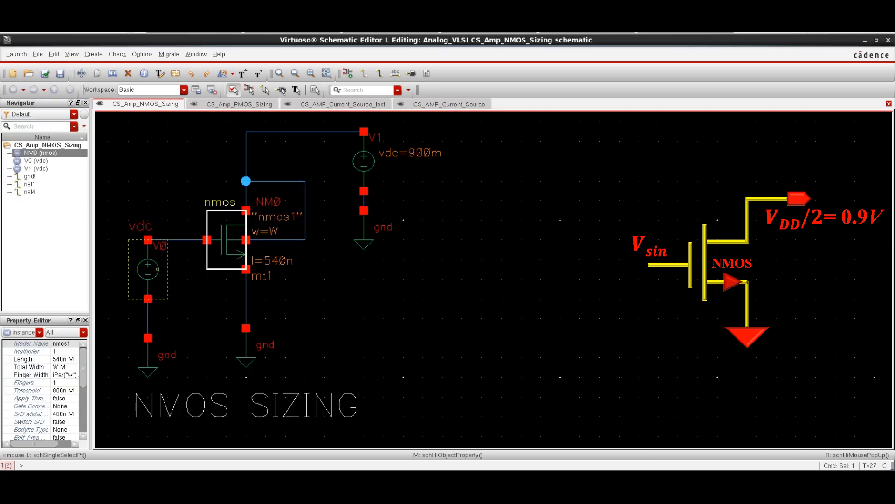
{"action": "left_click", "coordinate": [157, 269]}
{"action": "key", "text": "q"}
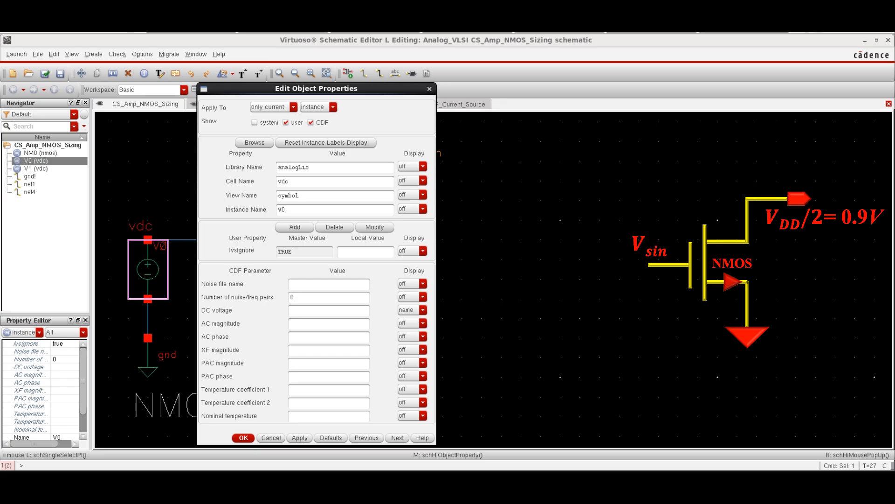
{"action": "key", "text": "Escape"}
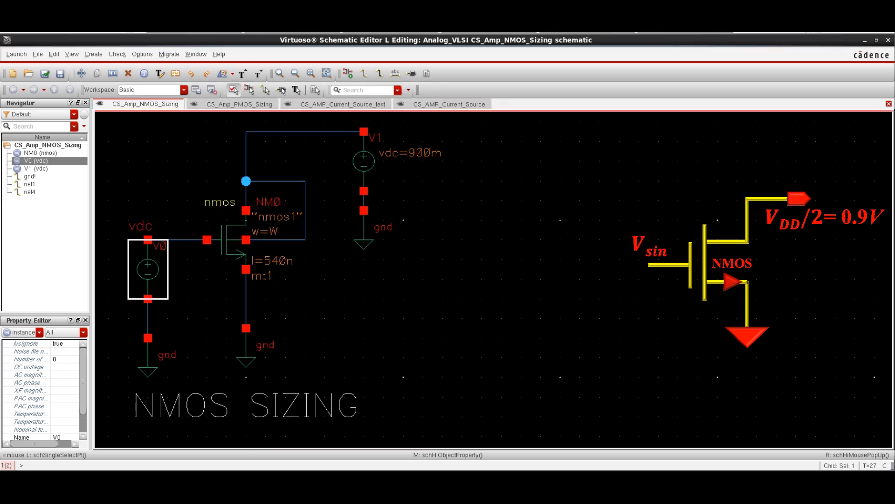
Check and save the NMOS sizing schematic and launch the ADE L simulation environment
{"action": "left_click", "coordinate": [45, 74]}
{"action": "left_click", "coordinate": [17, 54]}
{"action": "left_click", "coordinate": [19, 62]}
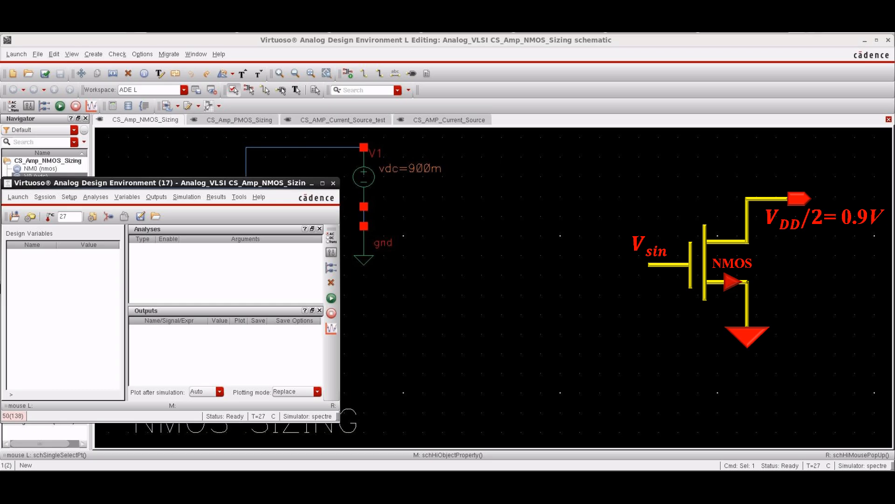
Copy the design variables from the cellview and set W to 2u
{"action": "right_click", "coordinate": [84, 272]}
{"action": "left_click", "coordinate": [110, 309]}
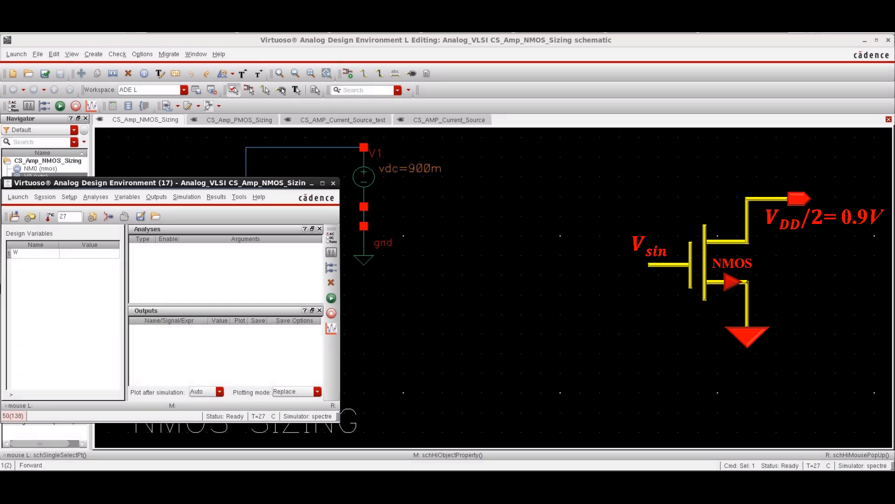
{"action": "double_click", "coordinate": [89, 253]}
{"action": "type", "text": "2"}
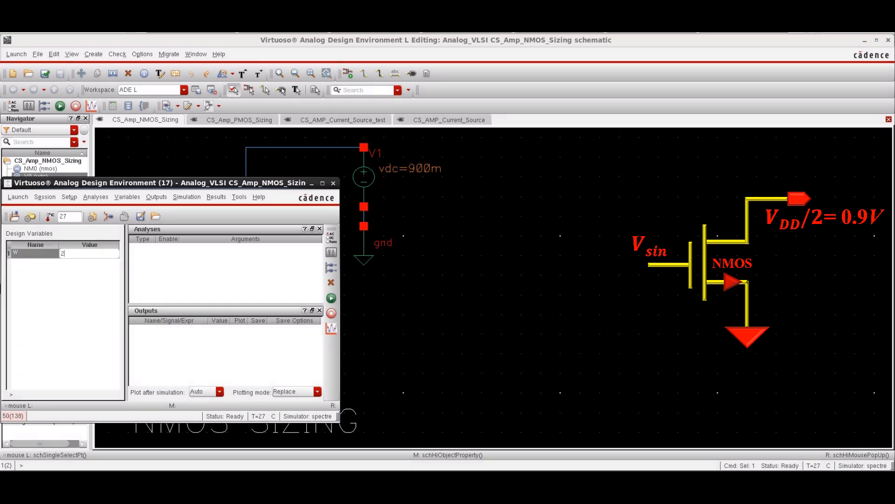
{"action": "type", "text": "u"}
{"action": "key", "text": "Return"}
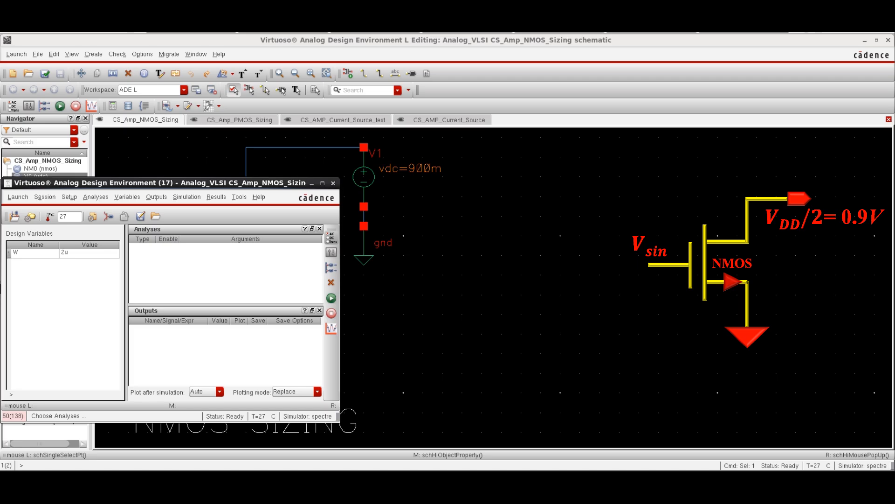
Add a DC analysis that saves the DC operating point and run the simulation
{"action": "left_click", "coordinate": [331, 237]}
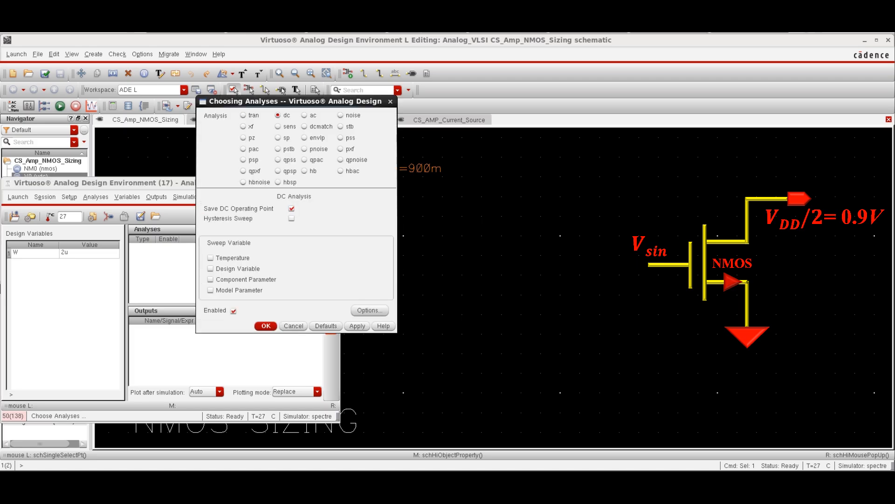
{"action": "left_click", "coordinate": [266, 326]}
{"action": "left_click", "coordinate": [331, 299]}
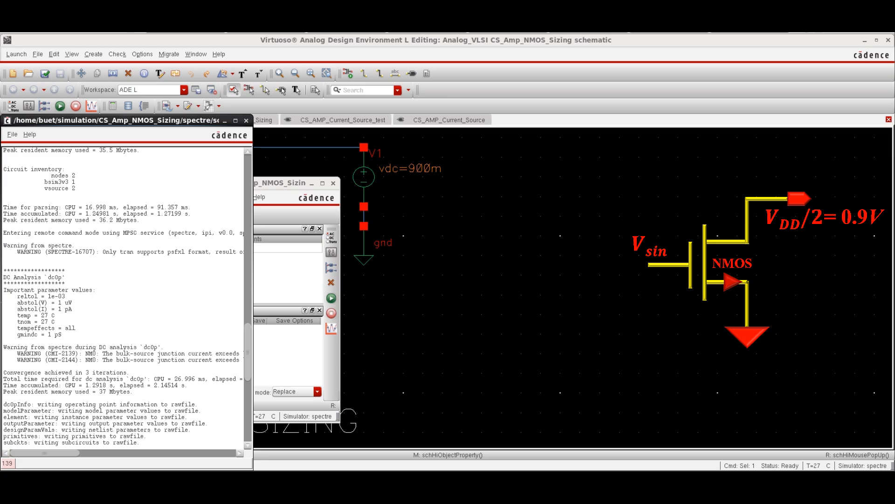
Print the DC operating points of the NMOS transistor and look up its threshold voltage vth
{"action": "left_click", "coordinate": [280, 183]}
{"action": "left_click", "coordinate": [216, 197]}
{"action": "mouse_move", "coordinate": [224, 232]}
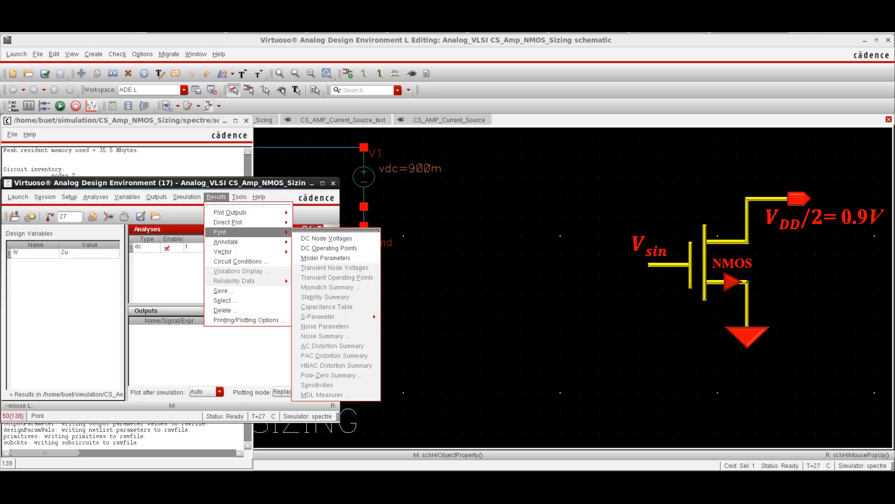
{"action": "left_click", "coordinate": [326, 249]}
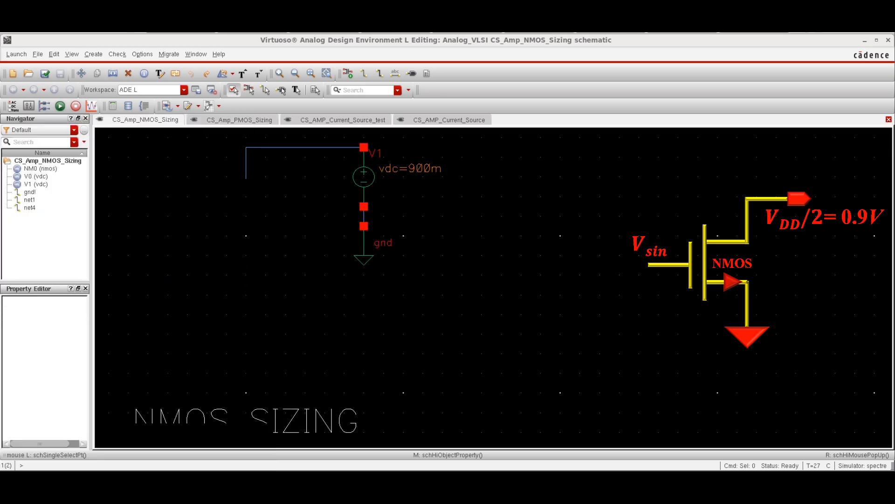
{"action": "left_click", "coordinate": [226, 257]}
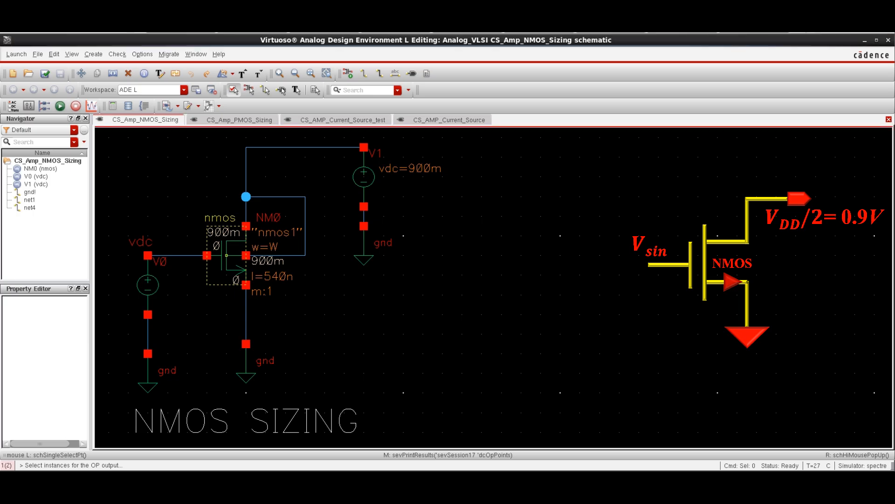
{"action": "scroll", "coordinate": [131, 327], "scroll_direction": "down", "scroll_amount": 20}
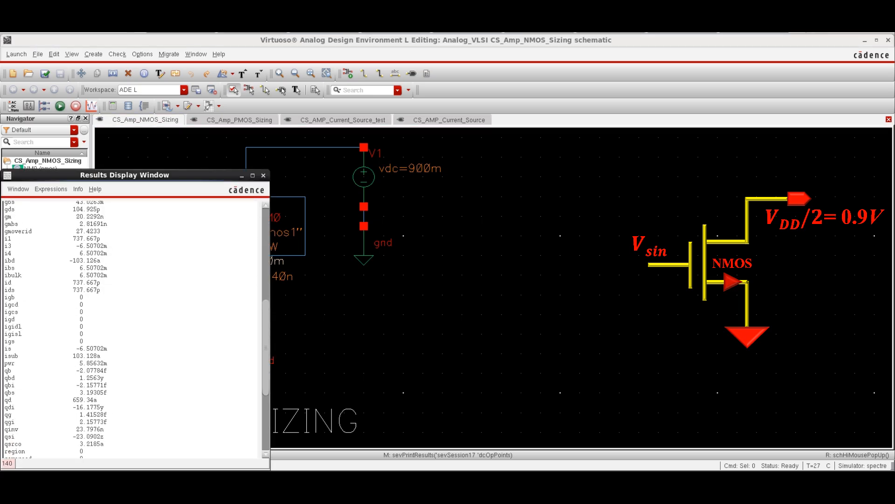
{"action": "left_click", "coordinate": [86, 402]}
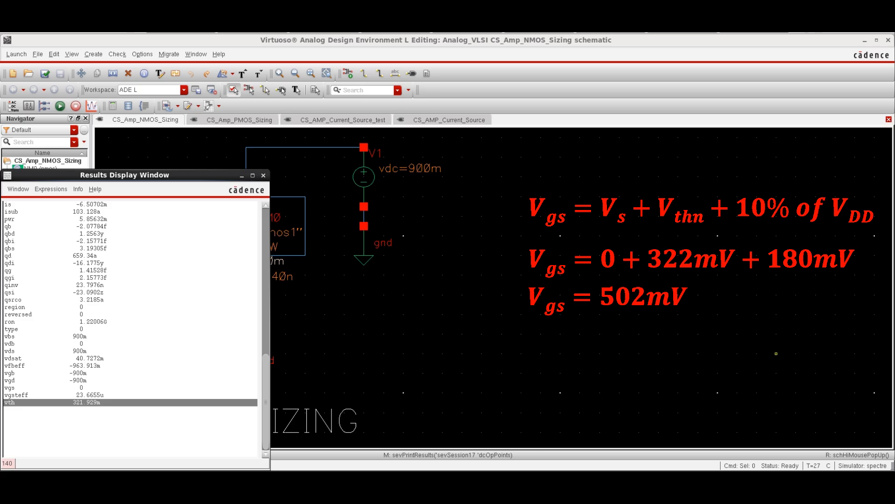
{"action": "left_click", "coordinate": [560, 187]}
{"action": "left_click_drag", "start_coordinate": [560, 187], "coordinate": [845, 392]}
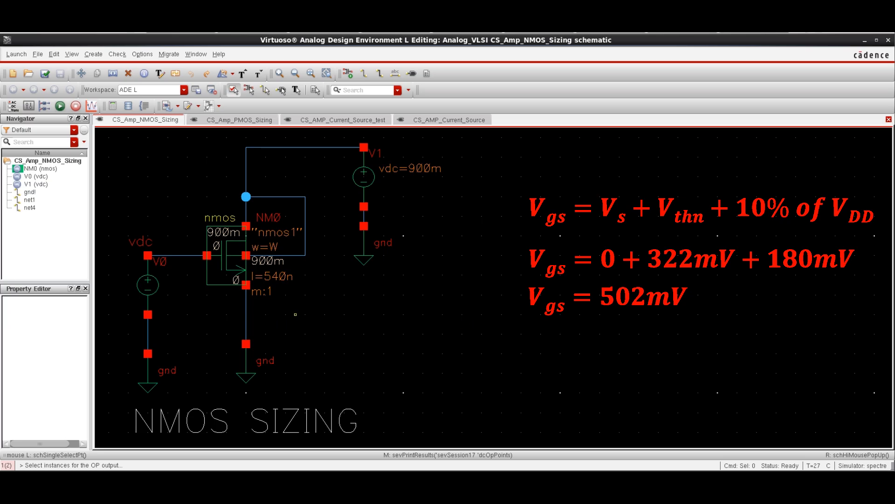
{"action": "key", "text": "Escape"}
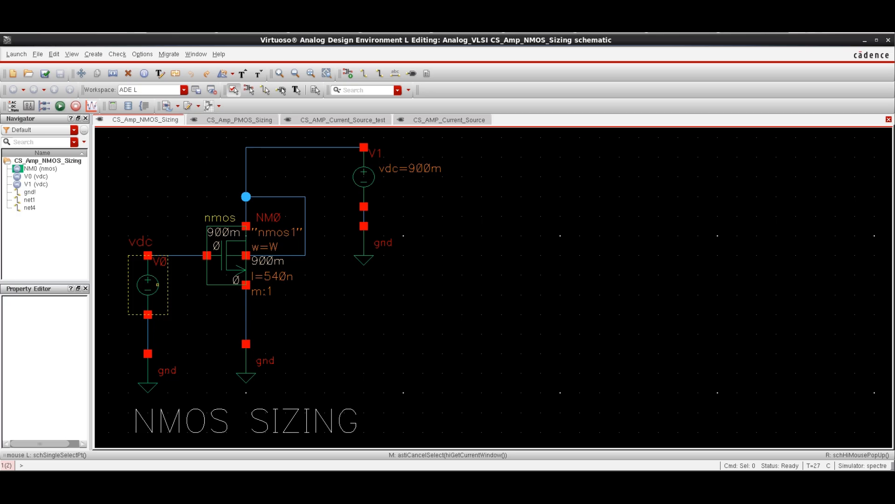
Set the DC voltage of the gate-side source V0 to 502m V
{"action": "left_click", "coordinate": [148, 285]}
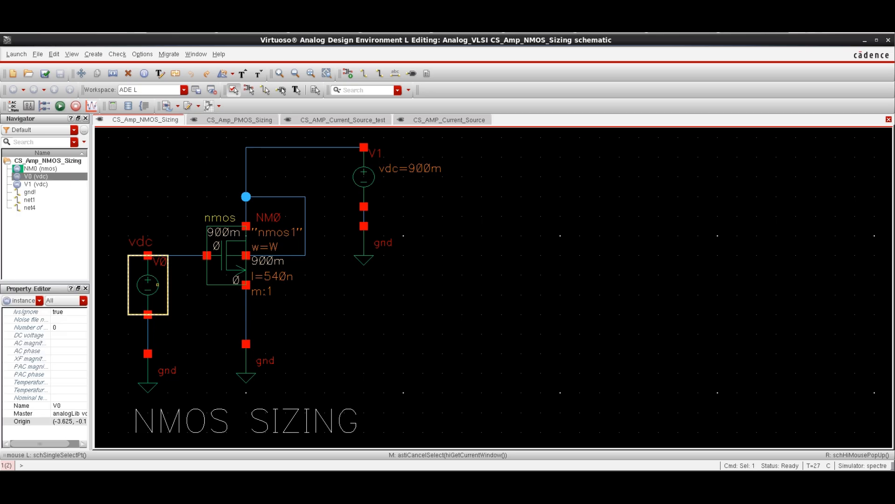
{"action": "key", "text": "q"}
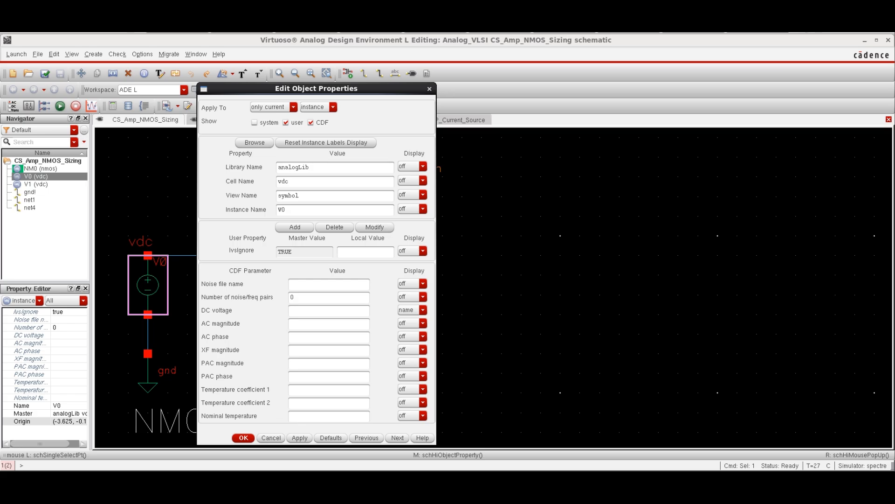
{"action": "type", "text": "502m V"}
{"action": "key", "text": "Return"}
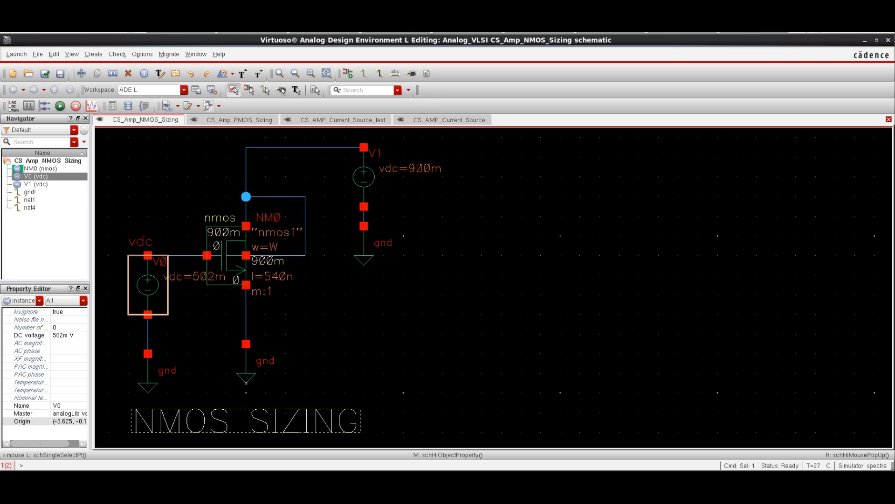
Configure the DC analysis to sweep the simulation width parameter w of the NMOS transistor NM0
{"action": "key", "text": "alt+Tab"}
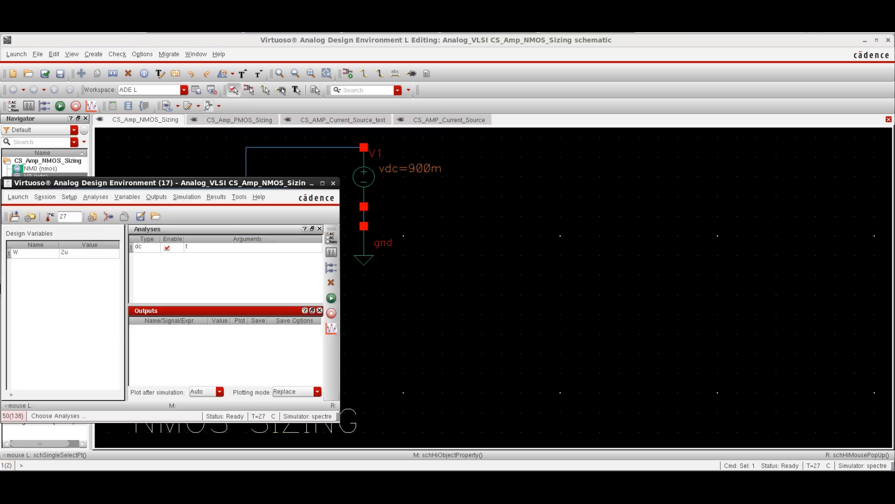
{"action": "left_click", "coordinate": [331, 236]}
{"action": "left_click", "coordinate": [341, 266]}
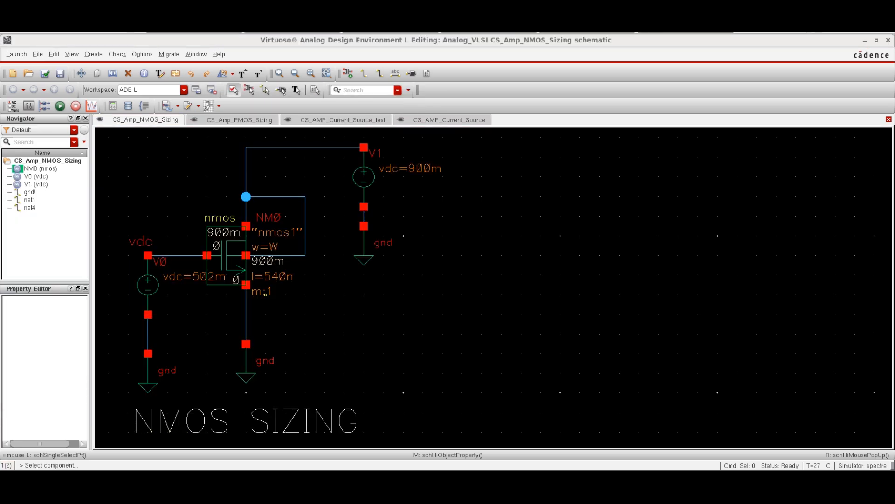
{"action": "left_click", "coordinate": [217, 255]}
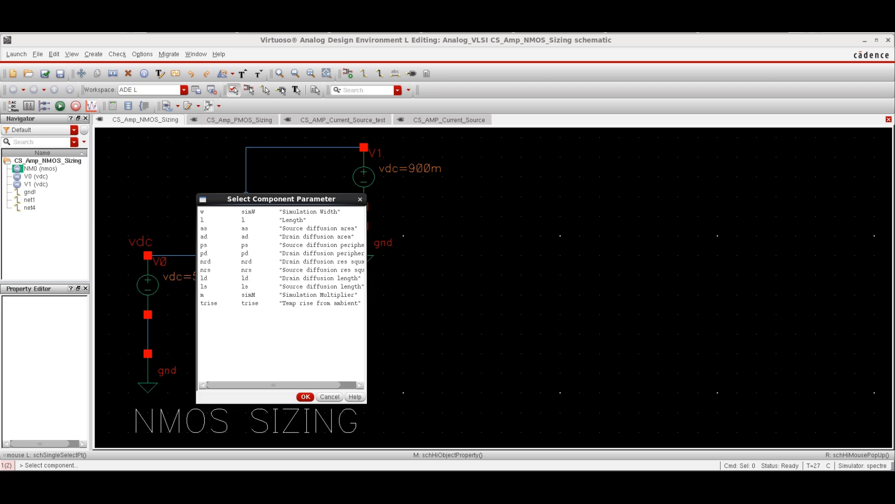
{"action": "left_click", "coordinate": [249, 211]}
{"action": "left_click", "coordinate": [306, 397]}
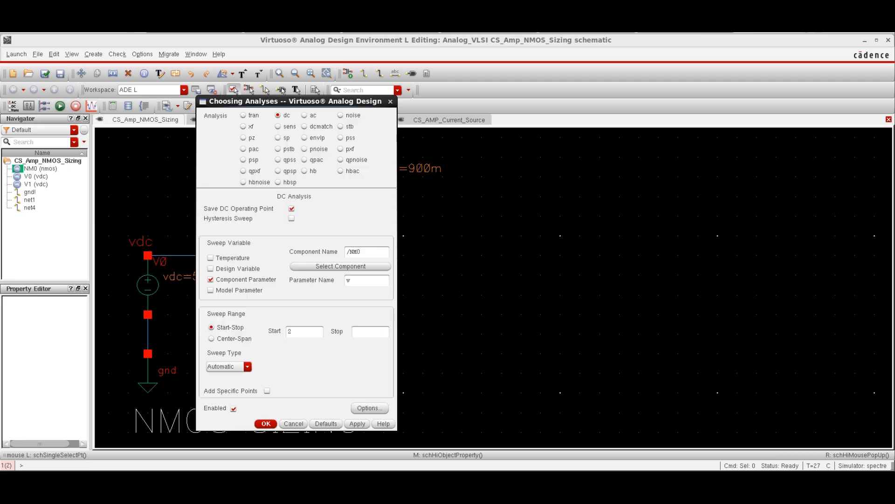
Set the DC sweep range of the transistor width from 2u to 50u
{"action": "type", "text": "50u"}
{"action": "left_click", "coordinate": [266, 423]}
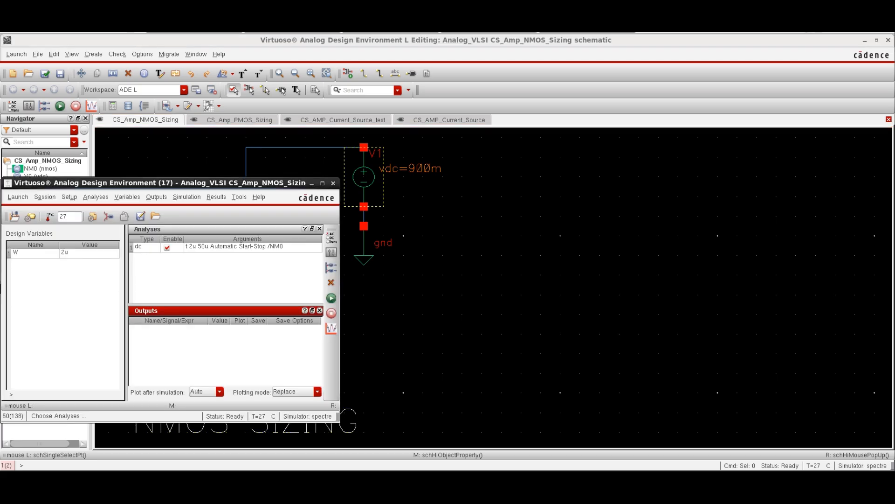
Add the drain current of NM0 as a plotted output and run the width sweep simulation
{"action": "left_click", "coordinate": [331, 267]}
{"action": "left_click", "coordinate": [392, 145]}
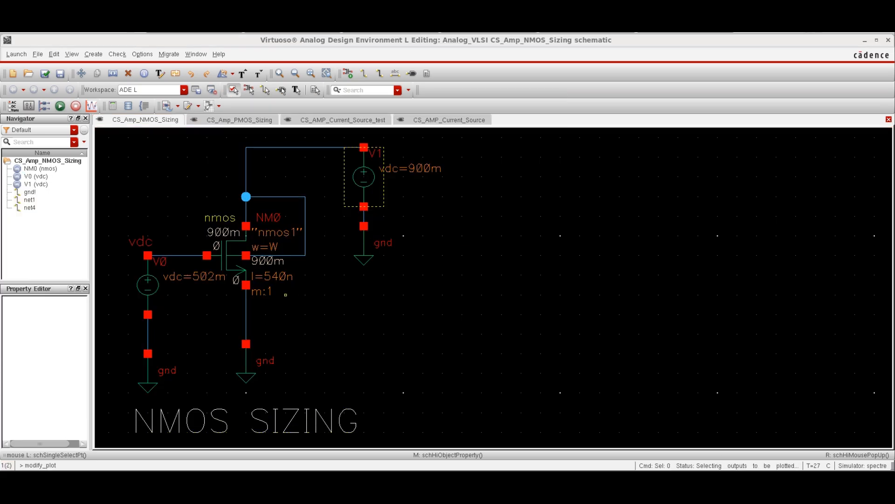
{"action": "left_click", "coordinate": [246, 226]}
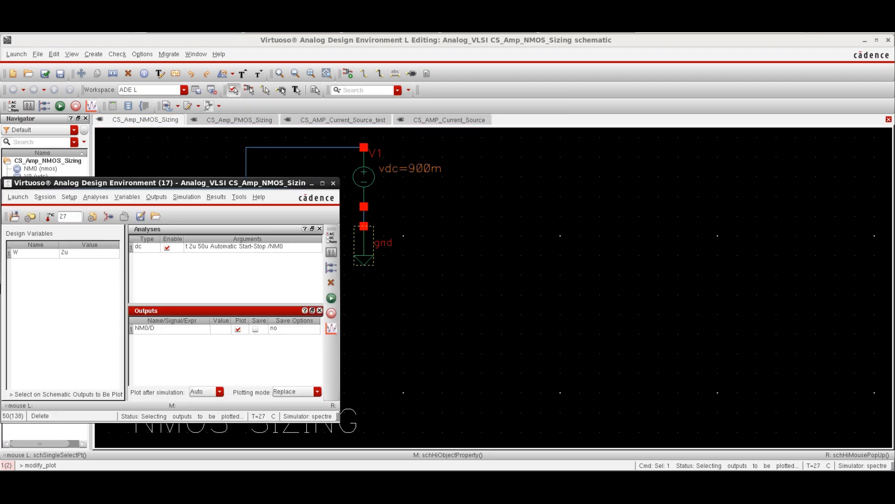
{"action": "left_click", "coordinate": [332, 297]}
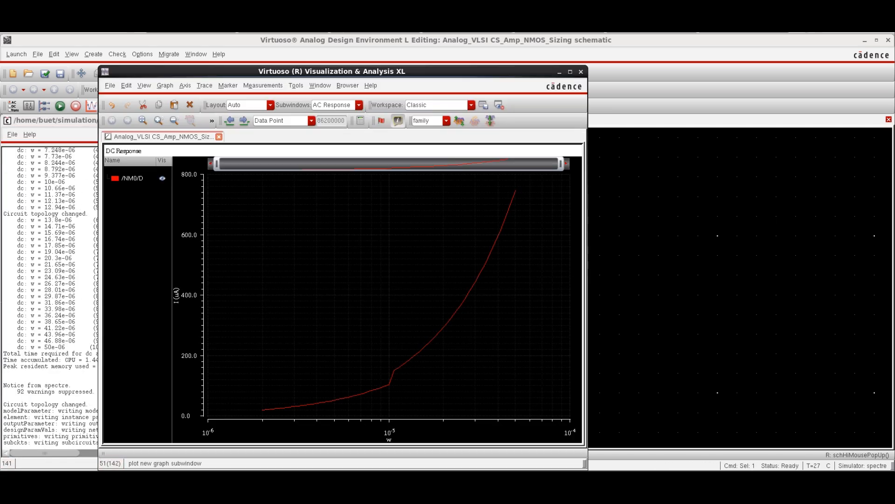
Place a horizontal marker at 160 uA on the drain current plot to read the matching width, and close the plot
{"action": "key", "text": "h"}
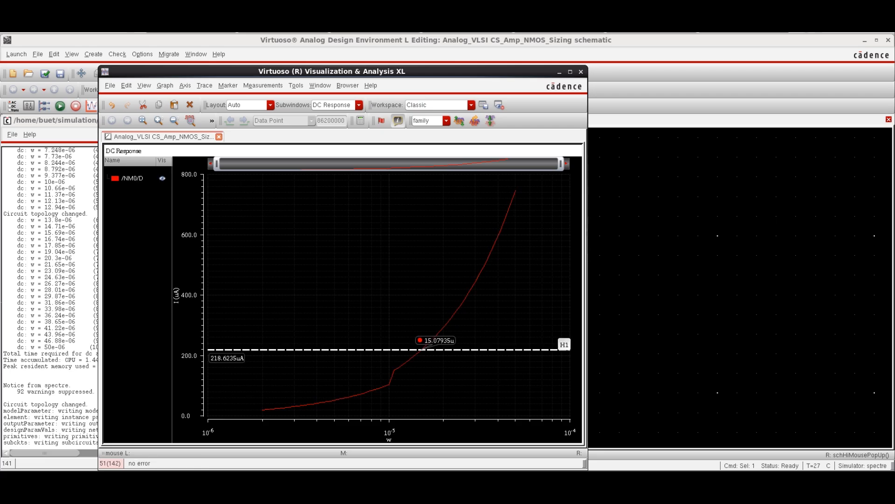
{"action": "double_click", "coordinate": [228, 357]}
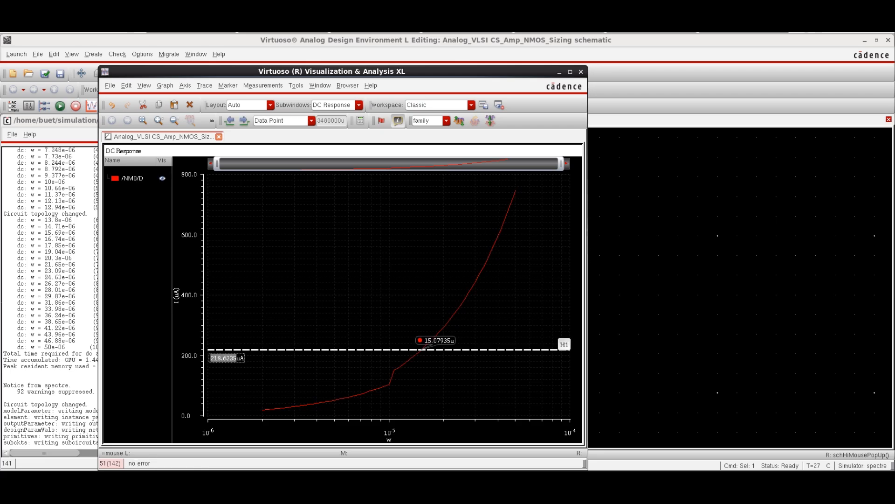
{"action": "type", "text": "160"}
{"action": "key", "text": "Return"}
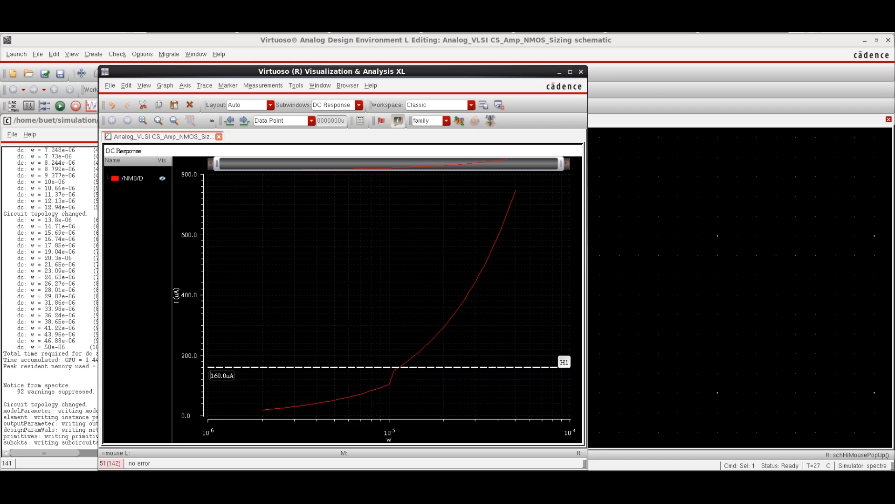
{"action": "left_click", "coordinate": [580, 71]}
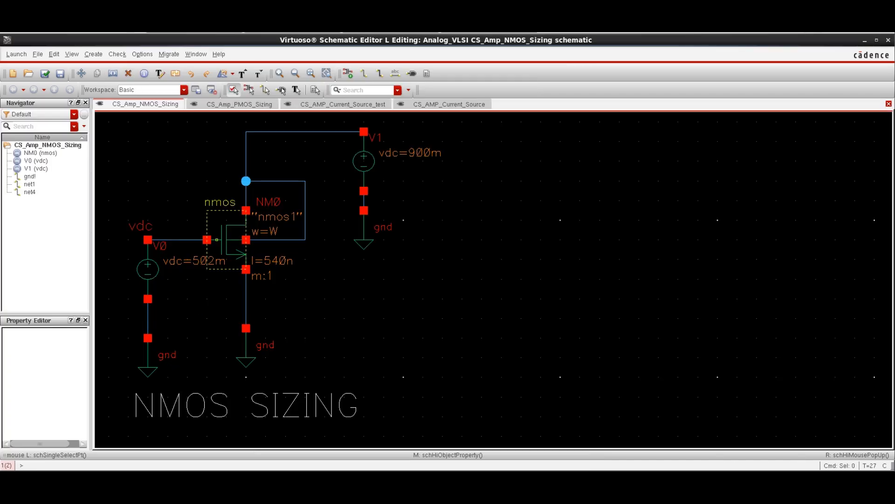
Set the total width of the NMOS transistor NM0 to 11.24u
{"action": "left_click", "coordinate": [216, 240]}
{"action": "key", "text": "q"}
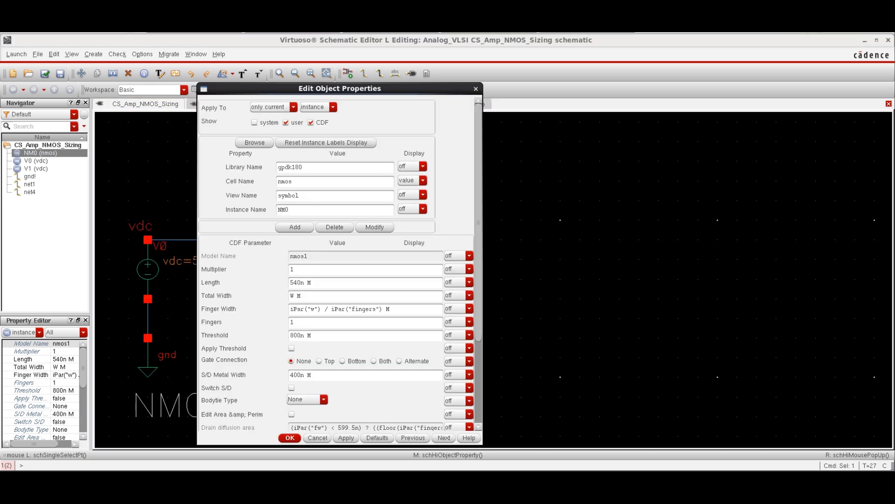
{"action": "key", "text": "BackSpace"}
{"action": "type", "text": "11.24u"}
{"action": "key", "text": "Return"}
{"action": "left_click", "coordinate": [315, 299]}
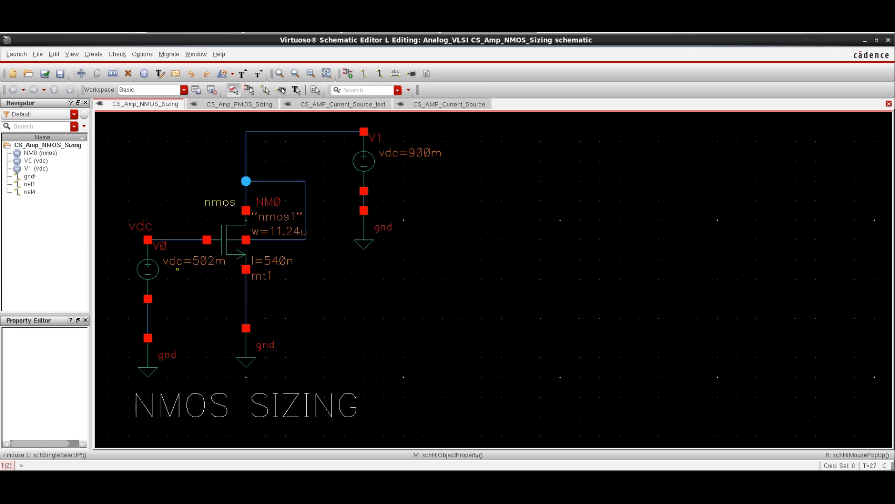
{"action": "left_click", "coordinate": [178, 269]}
{"action": "left_click", "coordinate": [226, 240]}
{"action": "left_click", "coordinate": [364, 161]}
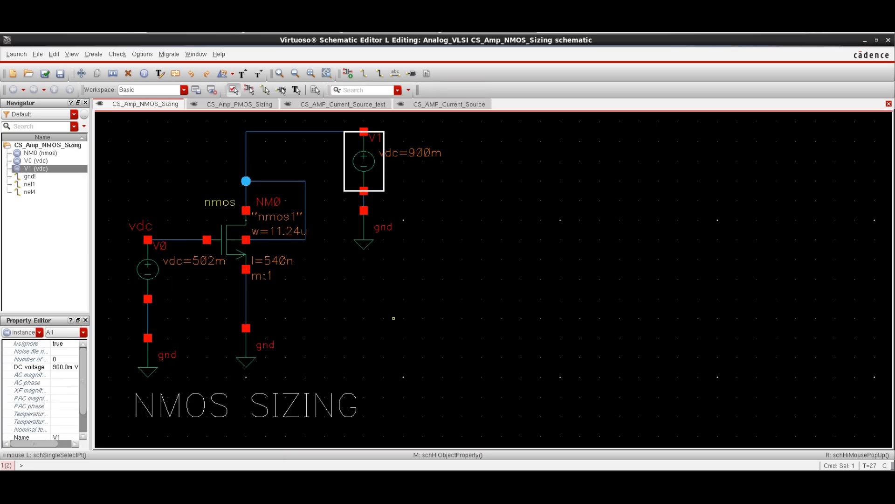
{"action": "left_click", "coordinate": [265, 407]}
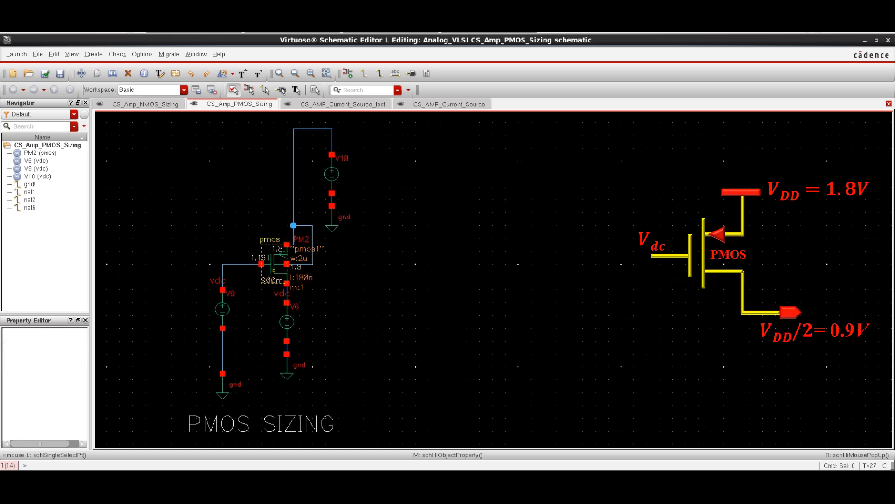
Check the properties of the gate-side source V9 in the PMOS sizing schematic, and check and save the schematic
{"action": "left_click", "coordinate": [222, 309]}
{"action": "key", "text": "q"}
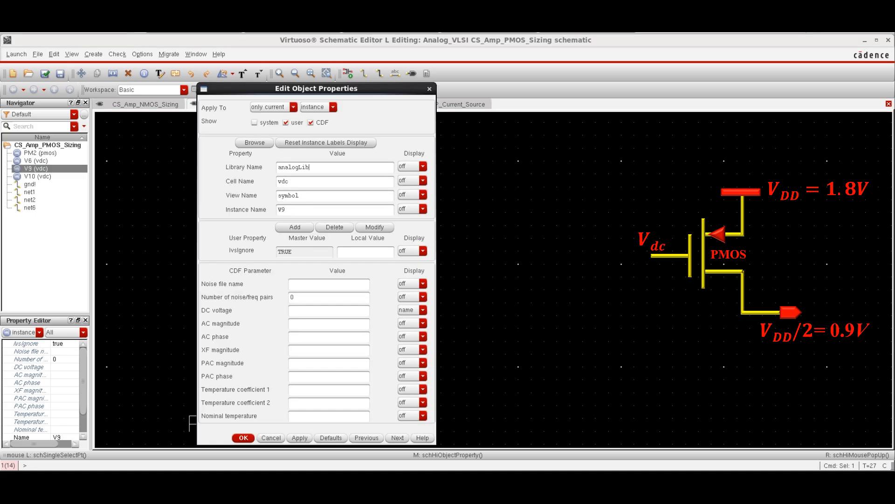
{"action": "left_click", "coordinate": [243, 438]}
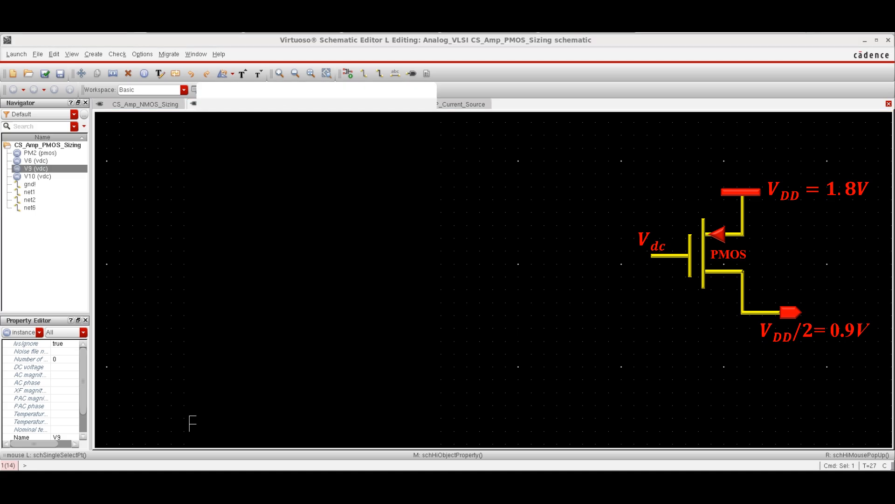
{"action": "left_click", "coordinate": [45, 74]}
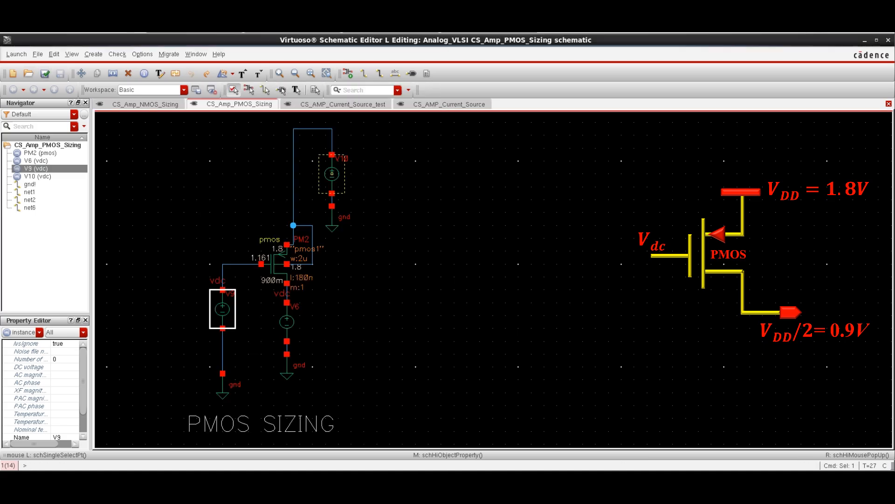
Set the DC voltage of the supply source V10 to 1.8 V and of the drain-side source V6 to 0.9 V
{"action": "left_click", "coordinate": [330, 176]}
{"action": "key", "text": "q"}
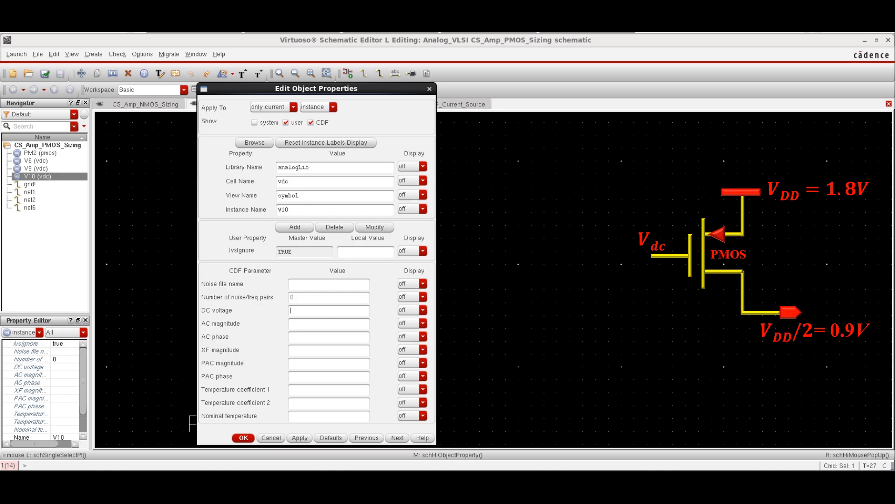
{"action": "type", "text": "1.8 V"}
{"action": "key", "text": "Return"}
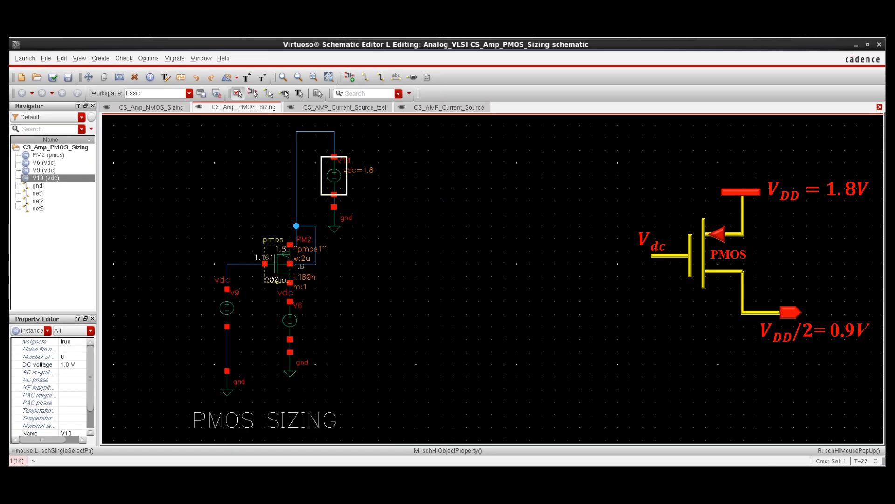
{"action": "type", "text": "0.9"}
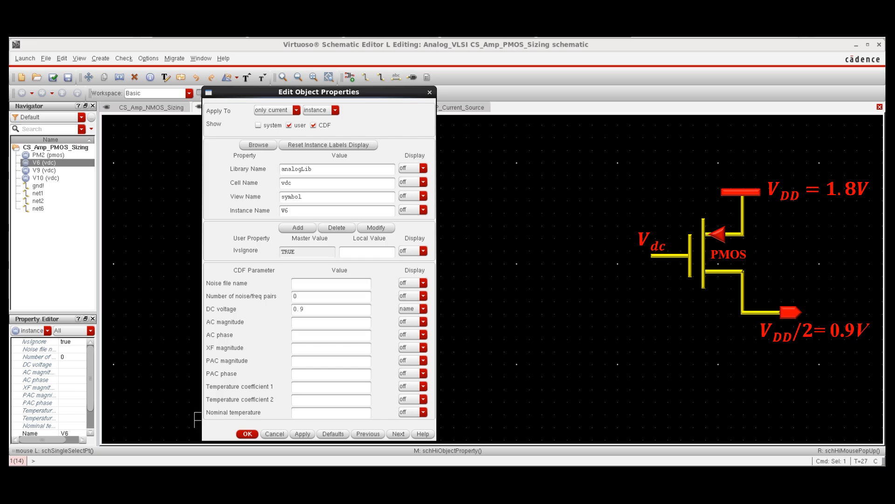
{"action": "key", "text": "Tab"}
{"action": "key", "text": "Return"}
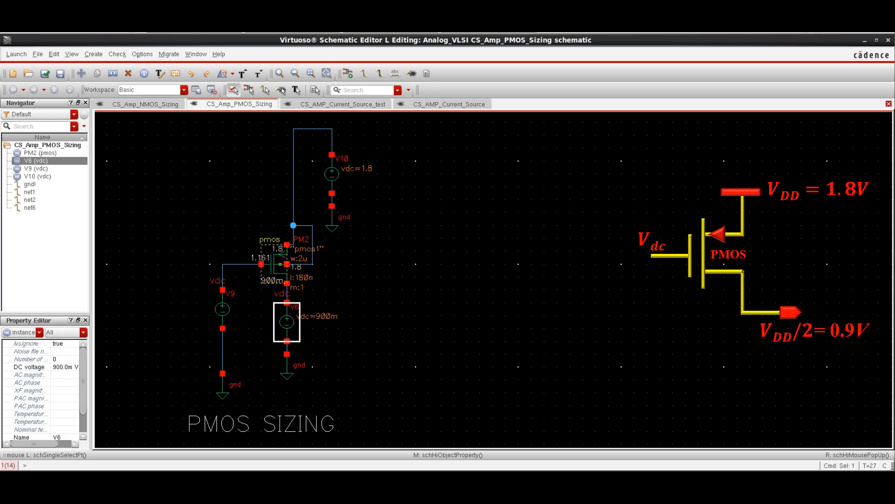
Configure the PMOS transistor PM2 with length 540n, total width W and 5 fingers, and check and save the schematic
{"action": "left_click", "coordinate": [280, 264]}
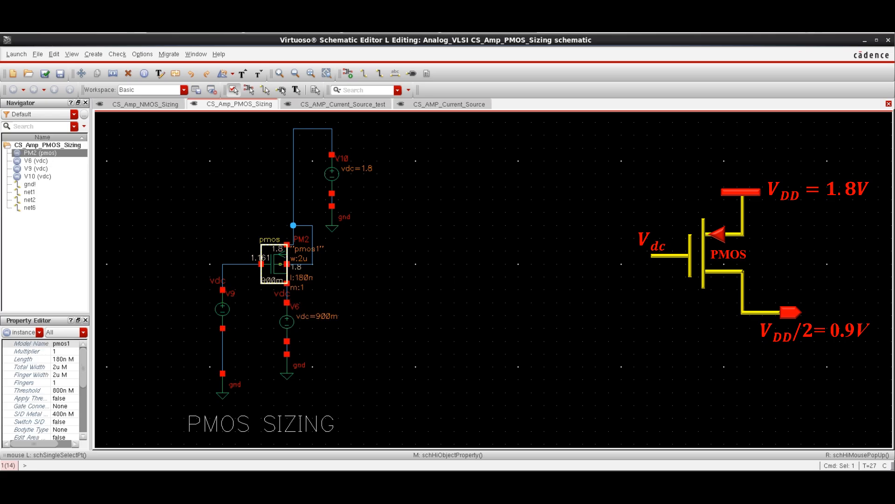
{"action": "key", "text": "q"}
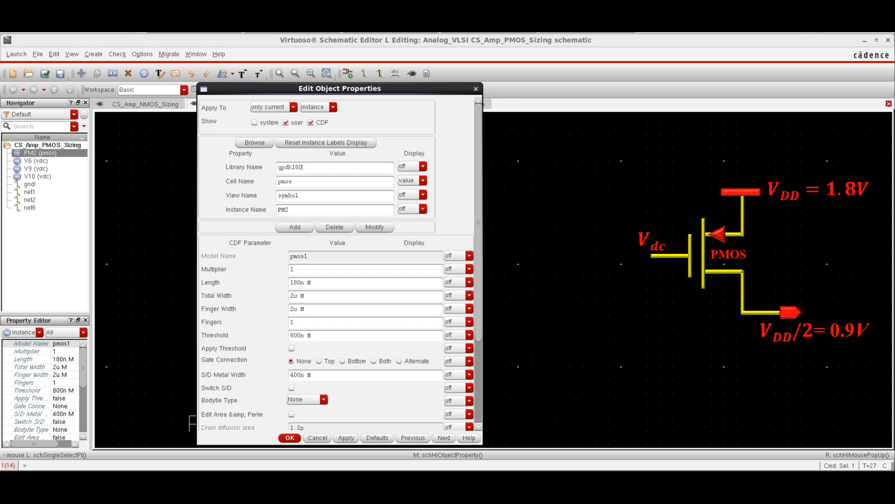
{"action": "left_click_drag", "start_coordinate": [301, 282], "coordinate": [290, 282]}
{"action": "type", "text": "40"}
{"action": "key", "text": "BackSpace"}
{"action": "key", "text": "BackSpace"}
{"action": "type", "text": "W"}
{"action": "key", "text": "Tab"}
{"action": "key", "text": "Tab"}
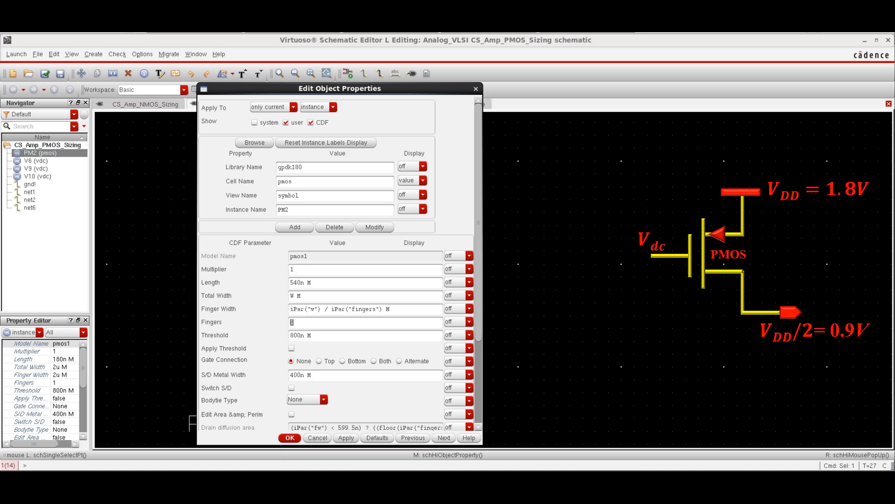
{"action": "type", "text": "5"}
{"action": "key", "text": "Tab"}
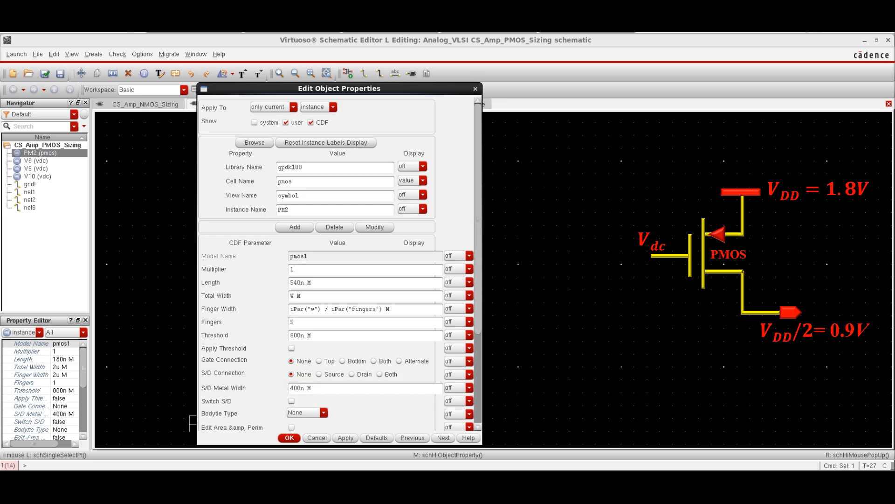
{"action": "key", "text": "Return"}
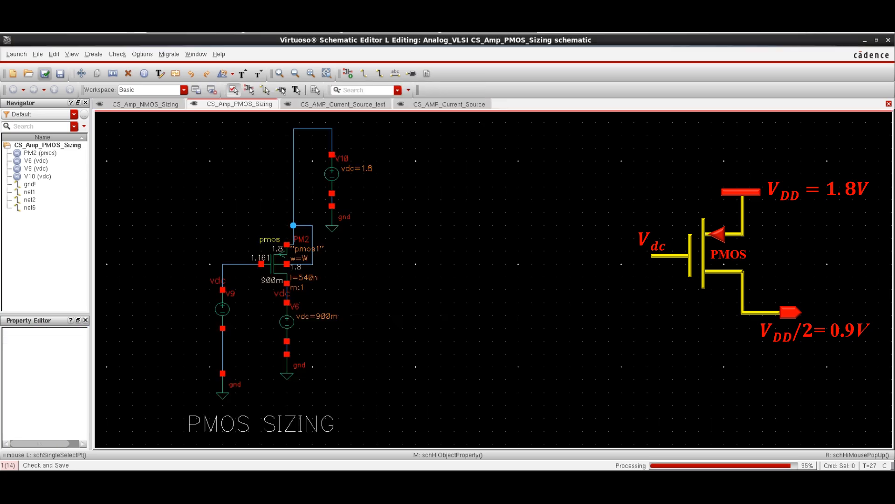
Launch ADE L for the PMOS schematic, copy the design variable W from the cellview and set it to 4u
{"action": "key", "text": "alt+l"}
{"action": "key", "text": "Return"}
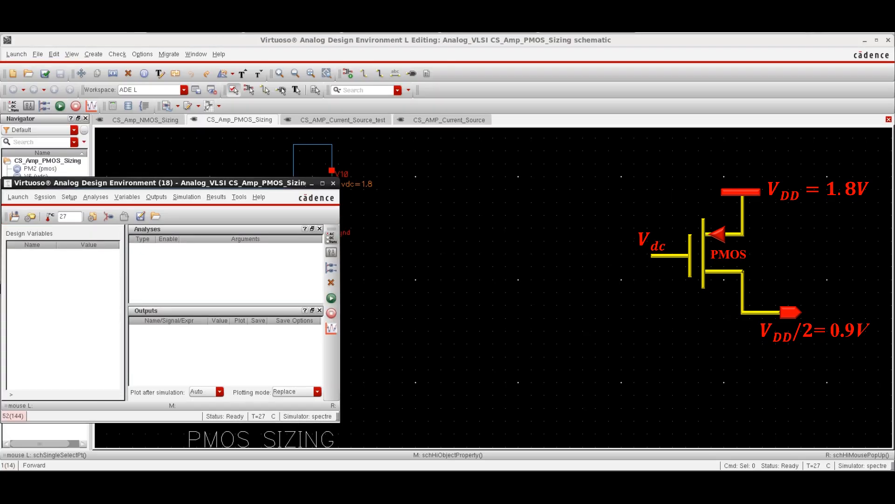
{"action": "right_click", "coordinate": [79, 255]}
{"action": "left_click", "coordinate": [107, 291]}
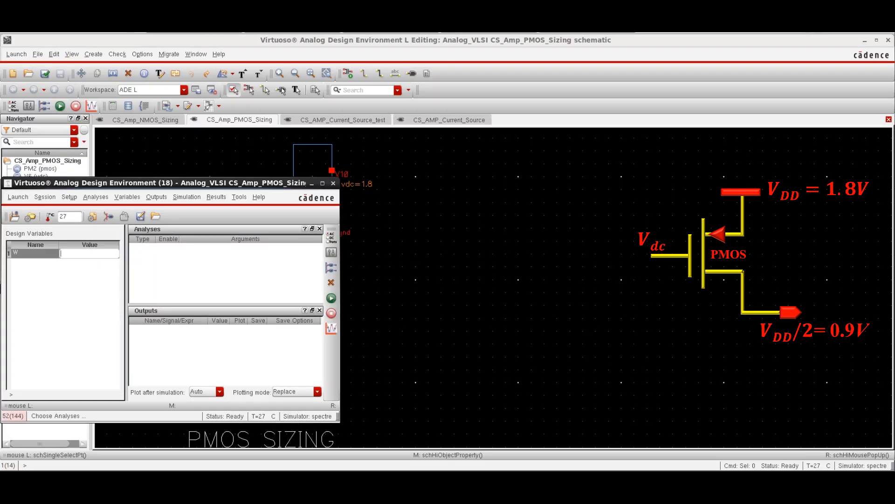
{"action": "key", "text": "Return"}
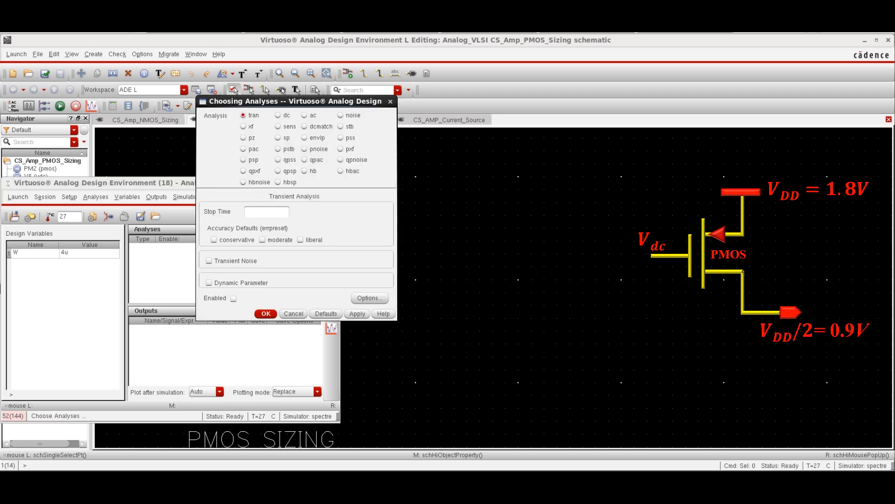
Add a DC analysis that saves the DC operating point of the PMOS circuit and run the simulation
{"action": "left_click", "coordinate": [292, 208]}
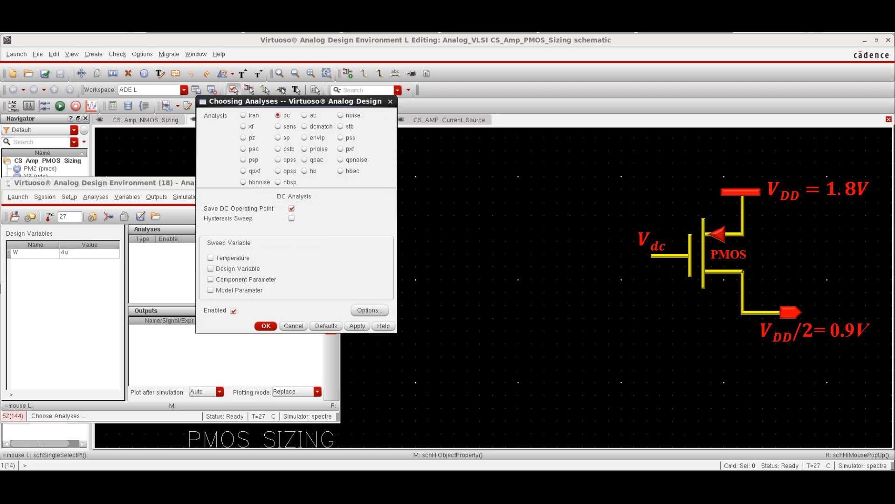
{"action": "left_click", "coordinate": [266, 325]}
{"action": "left_click", "coordinate": [331, 298]}
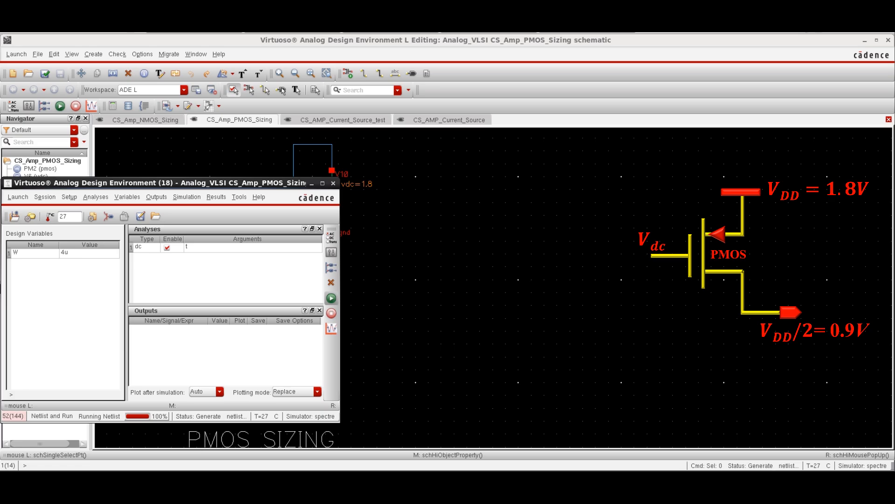
Print the DC operating points of the PMOS transistor PM2 and look up its threshold voltage vth
{"action": "left_click", "coordinate": [216, 196]}
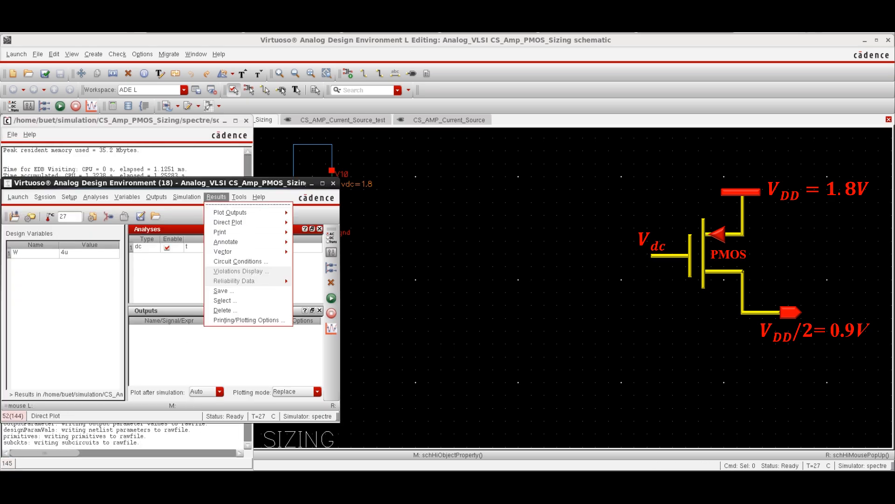
{"action": "mouse_move", "coordinate": [229, 233]}
{"action": "left_click", "coordinate": [326, 249]}
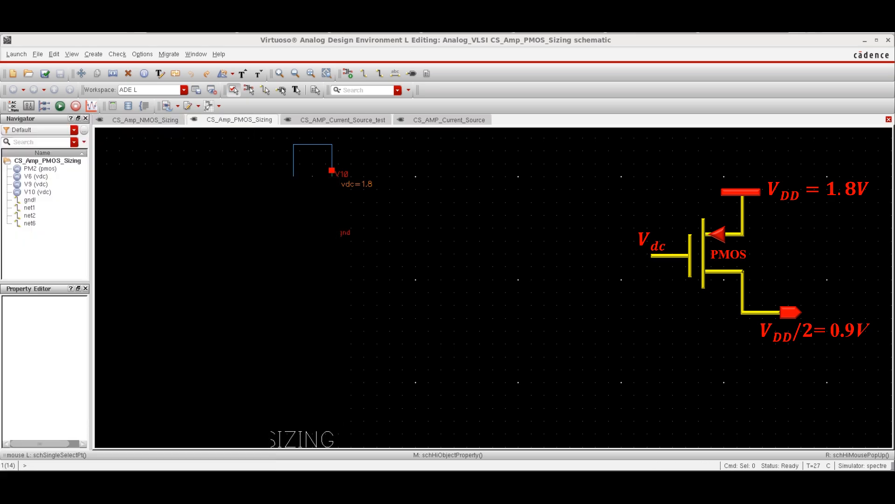
{"action": "left_click", "coordinate": [279, 280]}
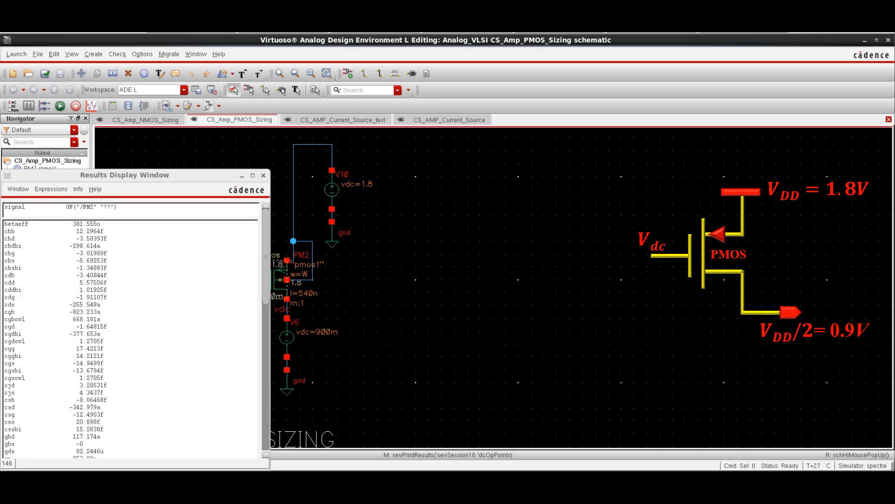
{"action": "left_click_drag", "start_coordinate": [270, 252], "coordinate": [264, 398]}
{"action": "left_click", "coordinate": [85, 403]}
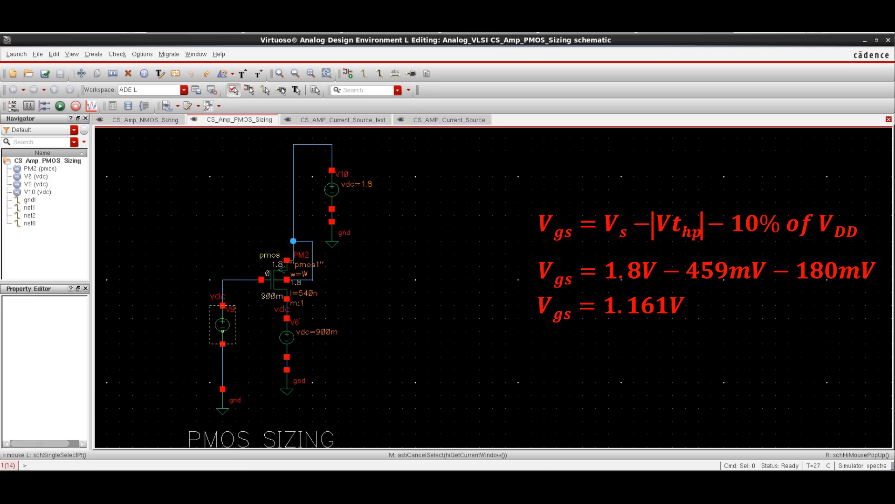
Set the DC voltage of the gate-side source V9 to 1.161 V
{"action": "left_click", "coordinate": [223, 324]}
{"action": "type", "text": "q1"}
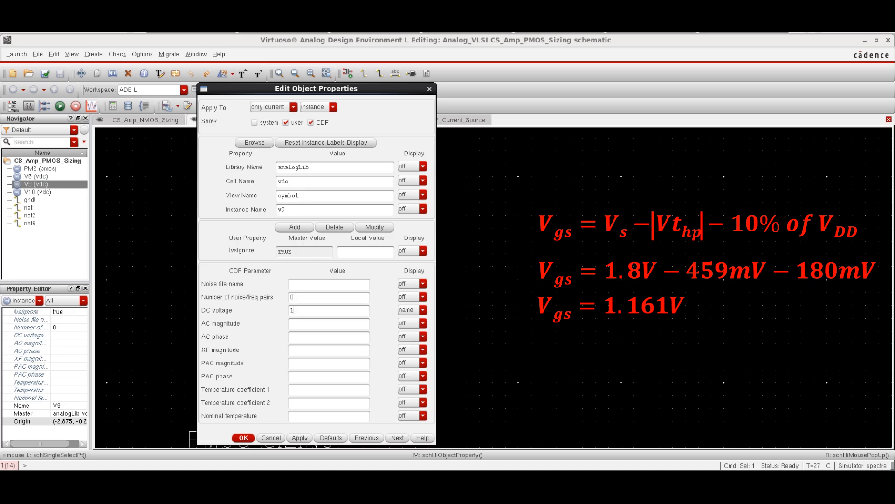
{"action": "type", "text": ".11"}
{"action": "key", "text": "BackSpace"}
{"action": "type", "text": "61 V"}
{"action": "left_click", "coordinate": [244, 438]}
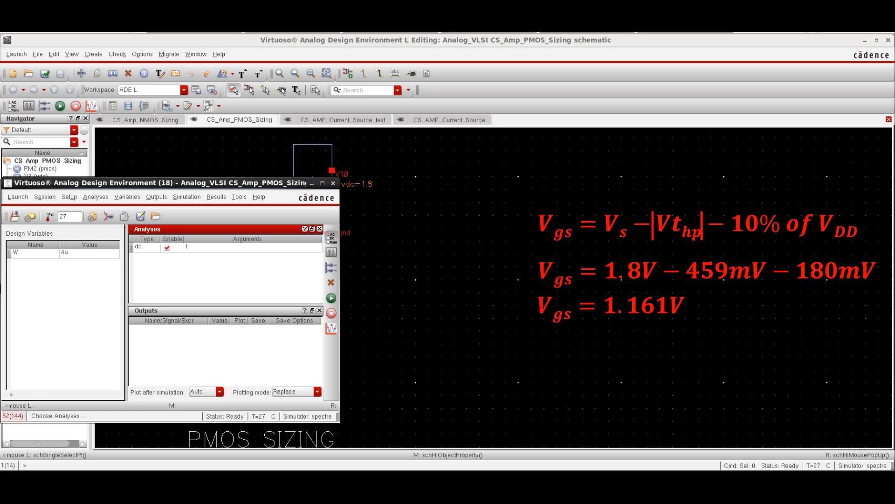
Set the DC analysis to sweep component parameter w of transistor PM2 from 4u to 100u
{"action": "left_click", "coordinate": [331, 236]}
{"action": "left_click", "coordinate": [210, 279]}
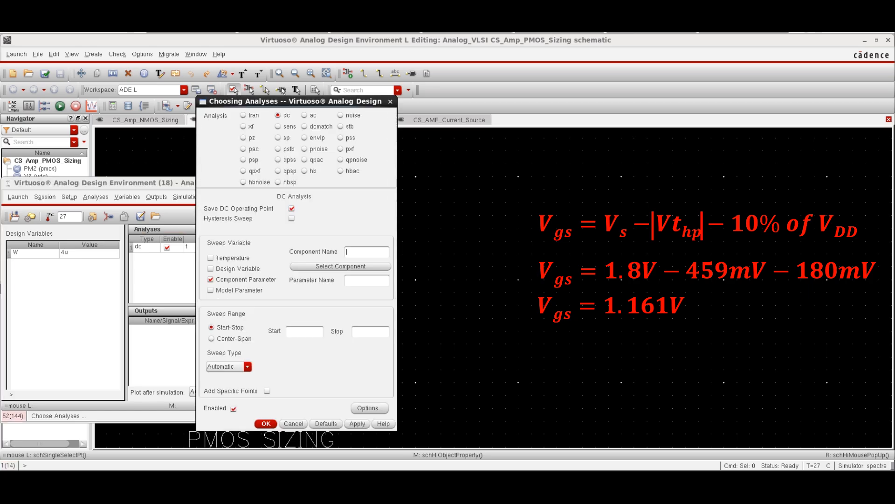
{"action": "left_click", "coordinate": [341, 266]}
{"action": "left_click", "coordinate": [274, 280]}
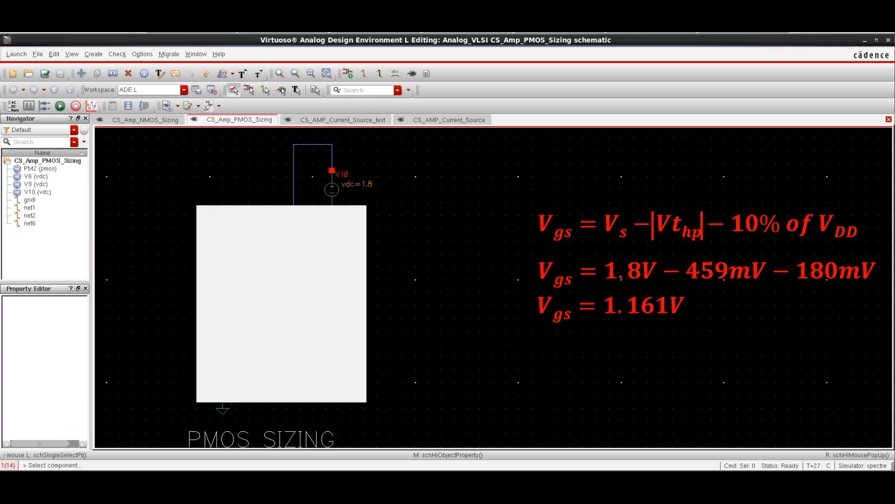
{"action": "left_click", "coordinate": [281, 212]}
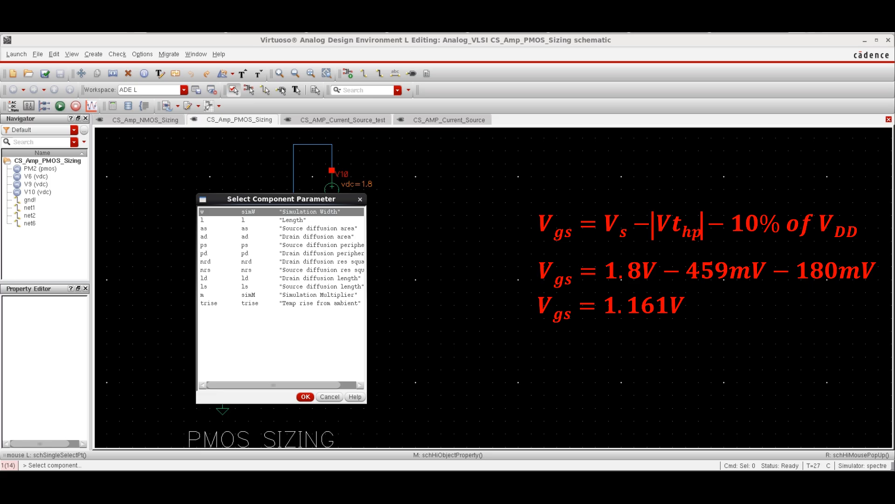
{"action": "left_click", "coordinate": [305, 397]}
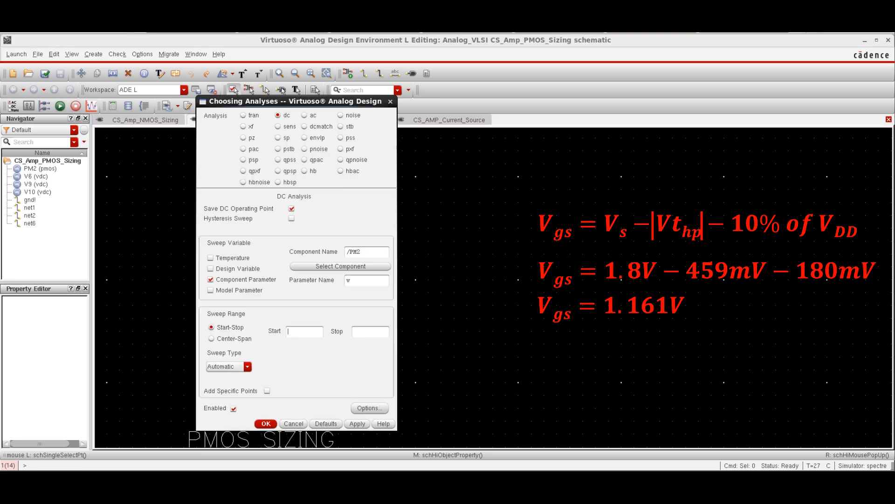
{"action": "type", "text": "100u"}
{"action": "key", "text": "Return"}
Choose the current at PM2's source terminal as the output to plot and run the width sweep simulation
{"action": "key", "text": "alt+Tab"}
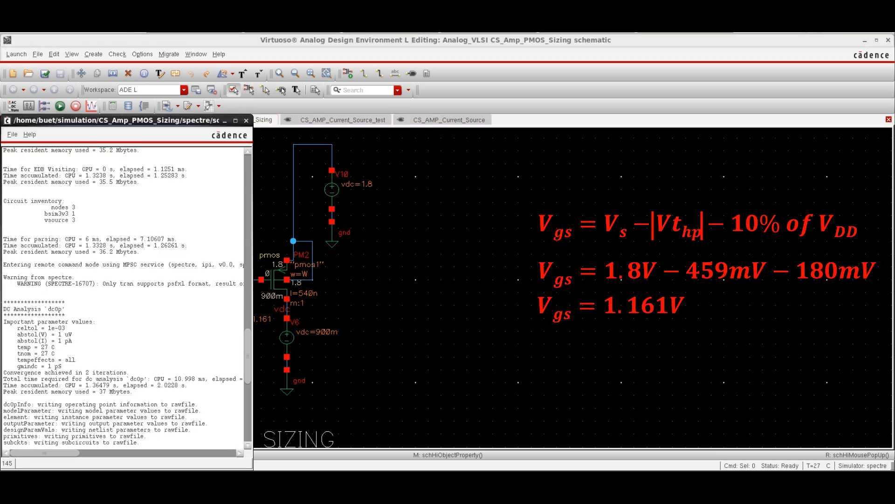
{"action": "key", "text": "alt+Tab"}
{"action": "left_click", "coordinate": [332, 267]}
{"action": "left_click", "coordinate": [393, 144]}
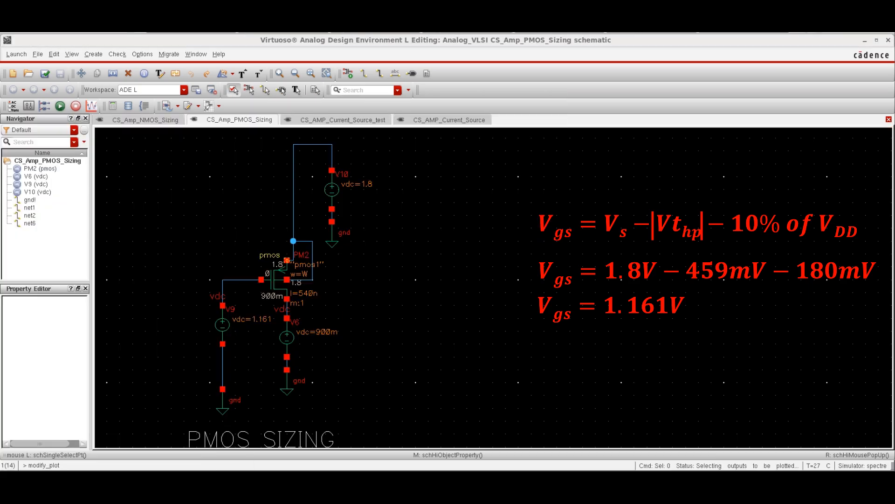
{"action": "left_click", "coordinate": [286, 260]}
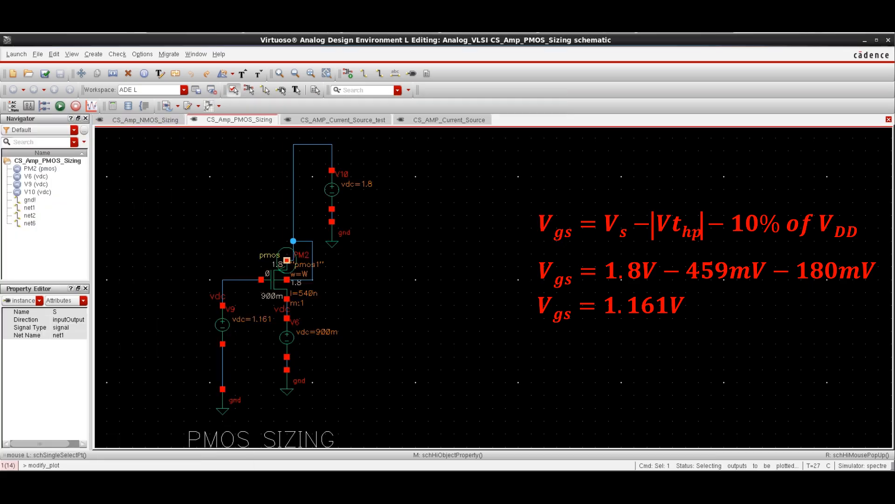
{"action": "key", "text": "alt+Tab"}
{"action": "left_click", "coordinate": [331, 298]}
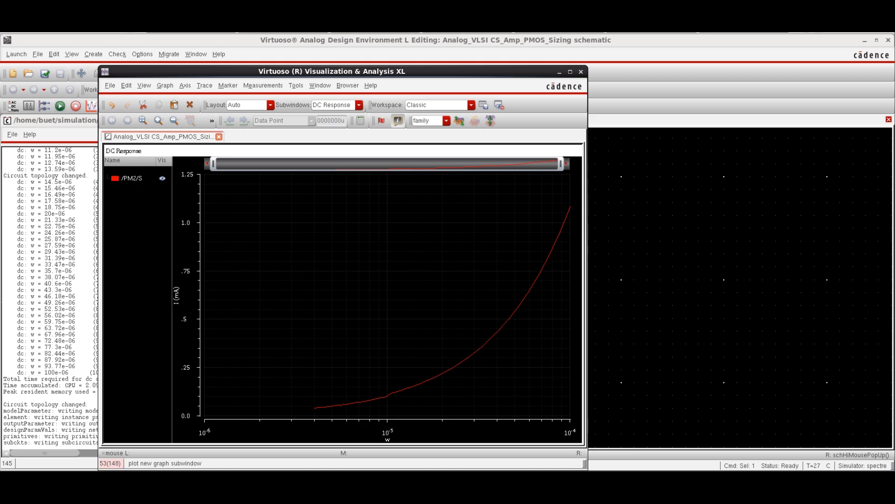
Place a horizontal marker at 160 uA on the PM2 source current plot to read the matching width
{"action": "key", "text": "h"}
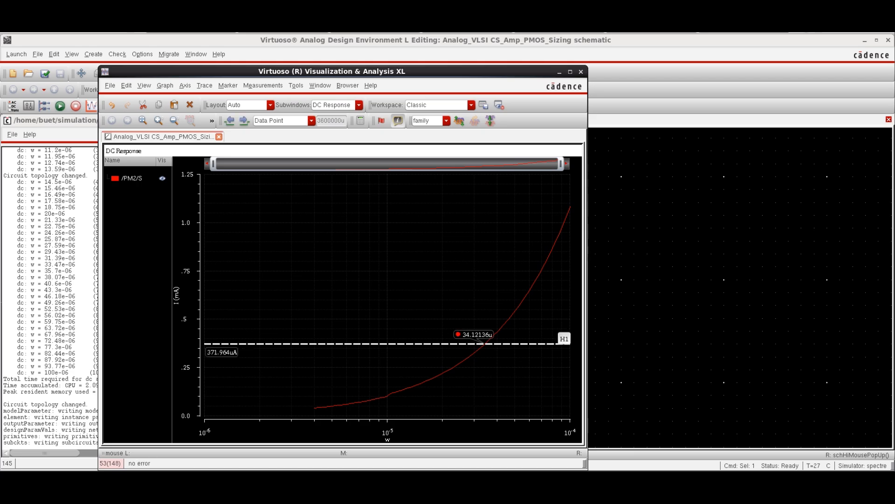
{"action": "left_click_drag", "start_coordinate": [230, 353], "coordinate": [206, 353]}
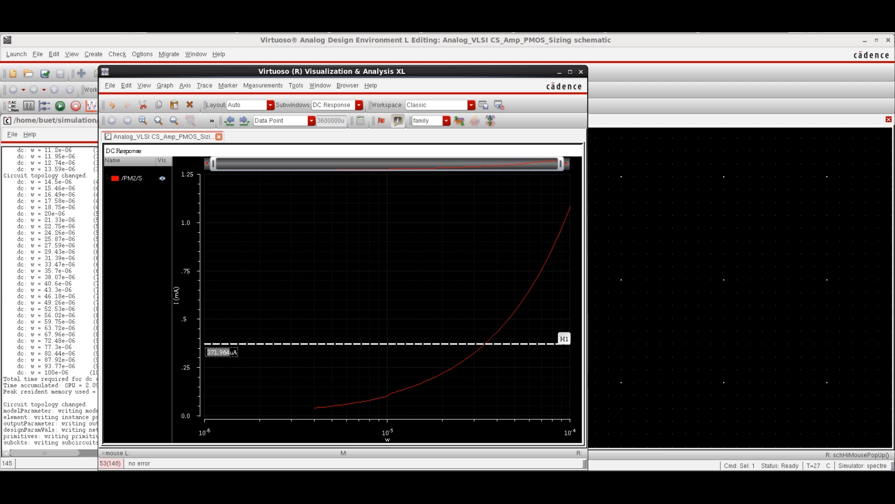
{"action": "type", "text": "160"}
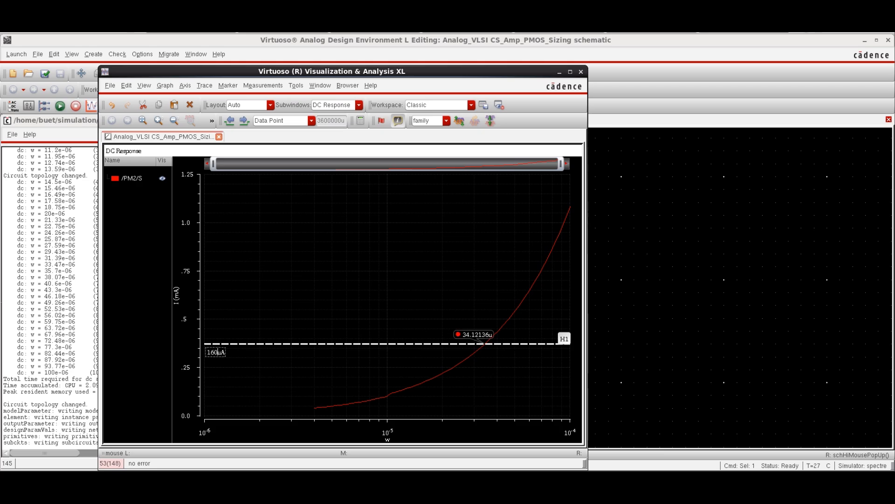
{"action": "key", "text": "Return"}
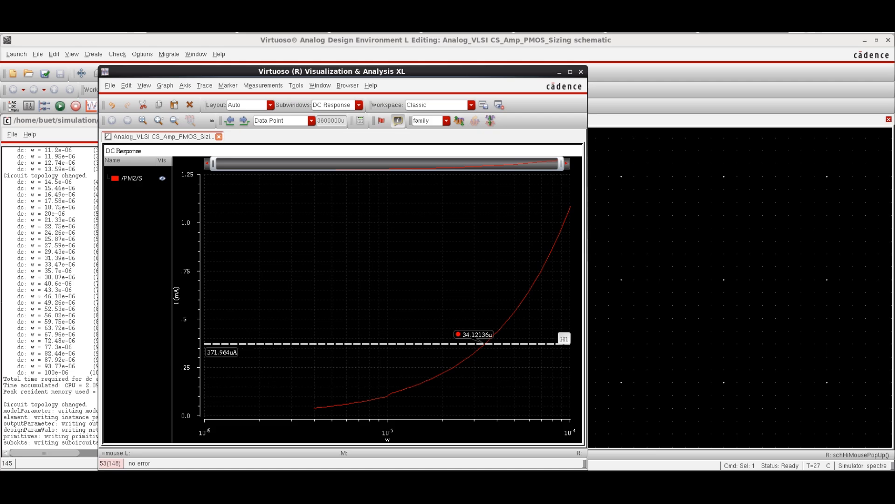
{"action": "left_click_drag", "start_coordinate": [230, 353], "coordinate": [206, 353]}
{"action": "type", "text": "160"}
{"action": "key", "text": "Return"}
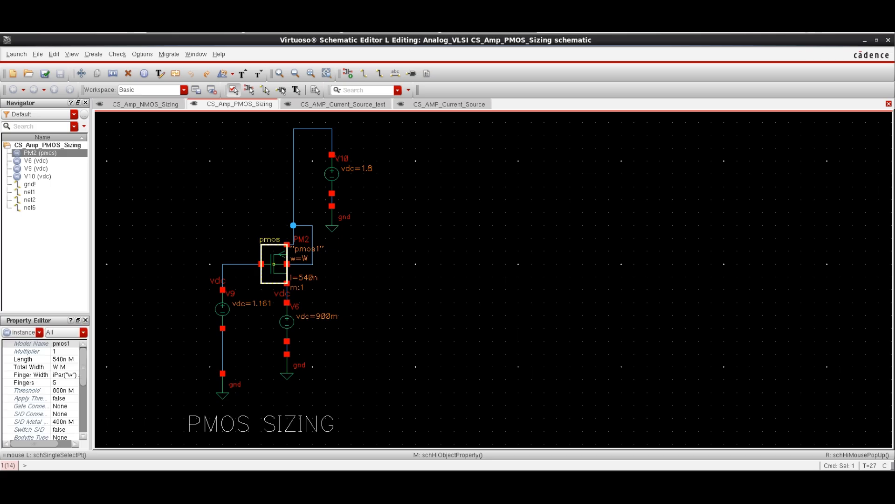
Set the total width of PMOS transistor PM2 to 14.425u
{"action": "key", "text": "q"}
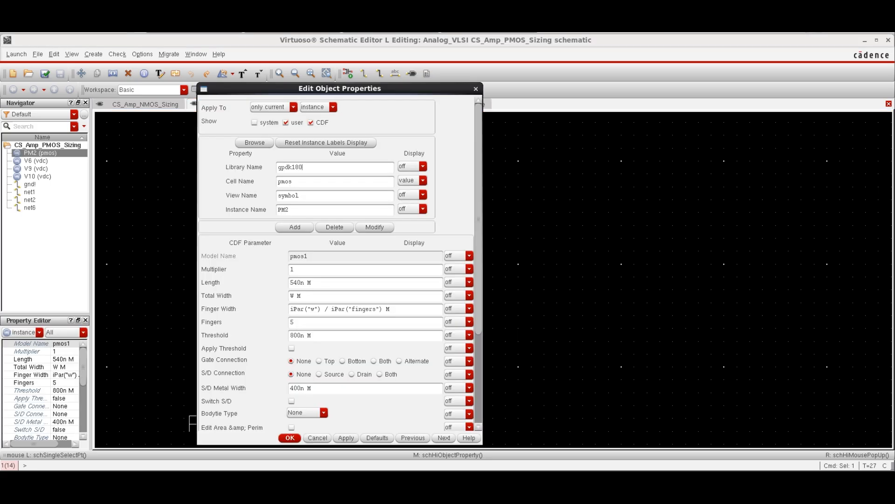
{"action": "double_click", "coordinate": [292, 295]}
{"action": "type", "text": "14.425u"}
{"action": "key", "text": "Tab"}
{"action": "left_click", "coordinate": [289, 438]}
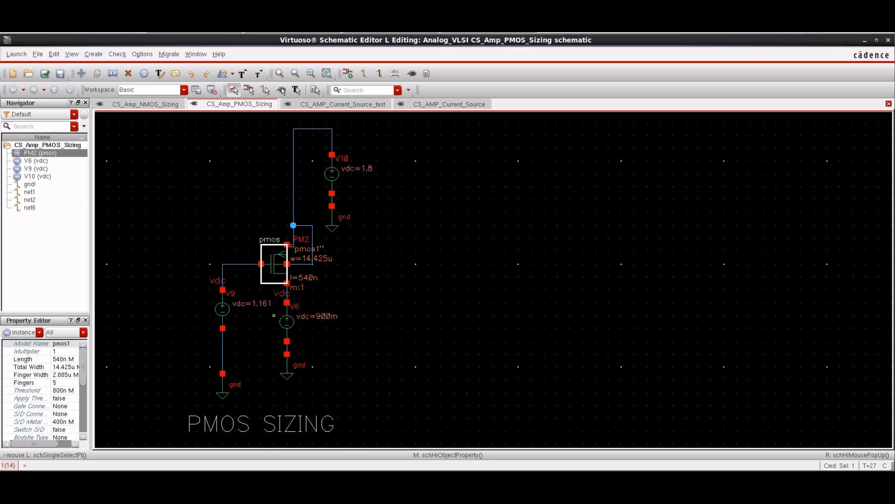
{"action": "left_click", "coordinate": [271, 424]}
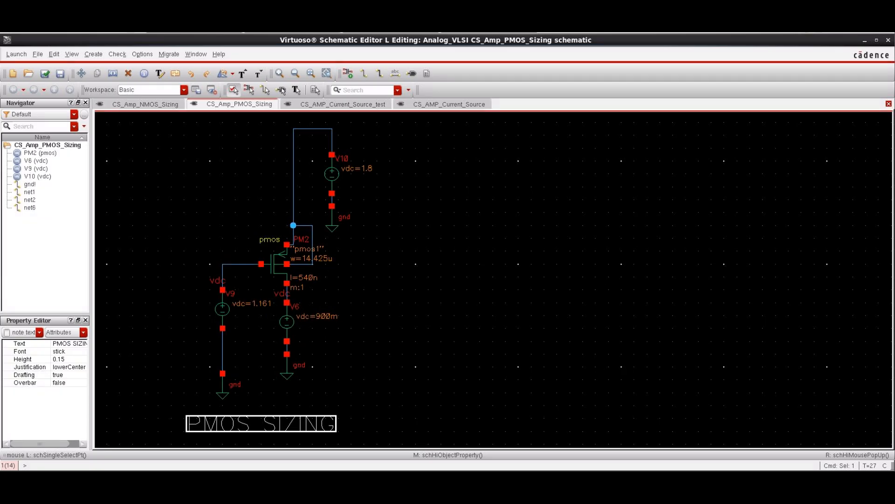
Switch to the CS_AMP_Current_Source schematic and review the properties of gate bias source V12 and PMOS transistor PM1
{"action": "left_click", "coordinate": [449, 105]}
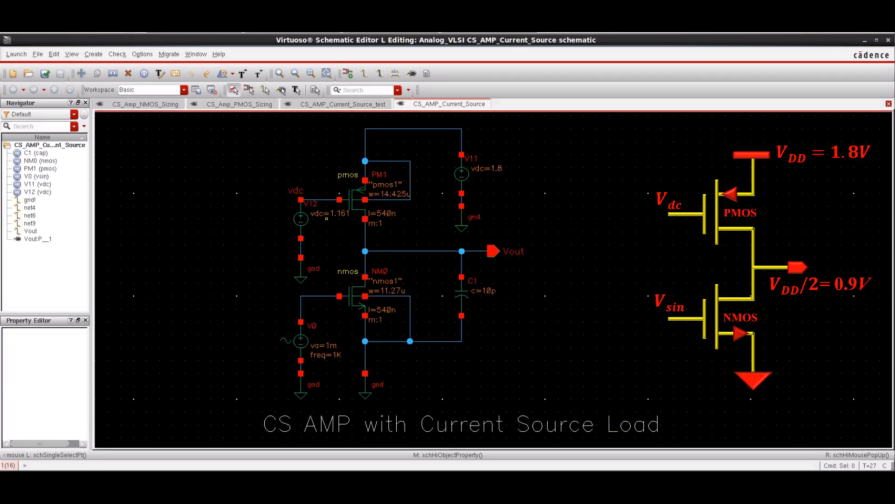
{"action": "left_click", "coordinate": [301, 219]}
{"action": "key", "text": "q"}
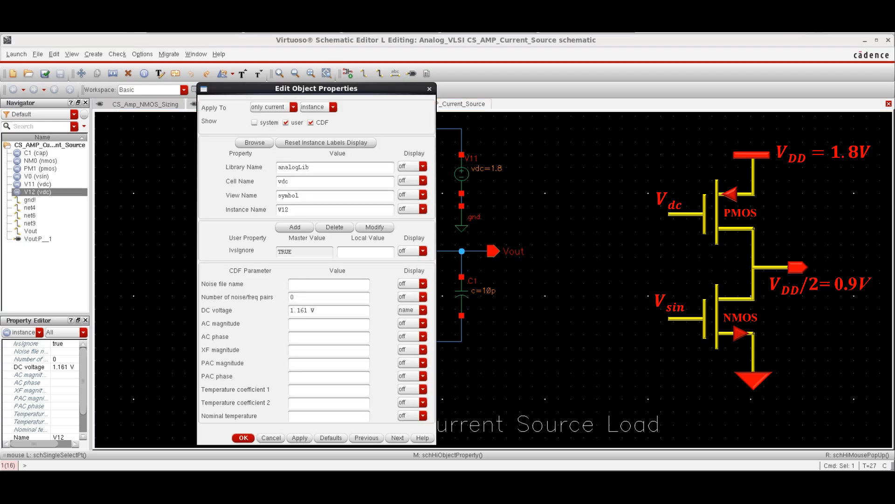
{"action": "key", "text": "Escape"}
{"action": "left_click", "coordinate": [352, 198]}
{"action": "key", "text": "q"}
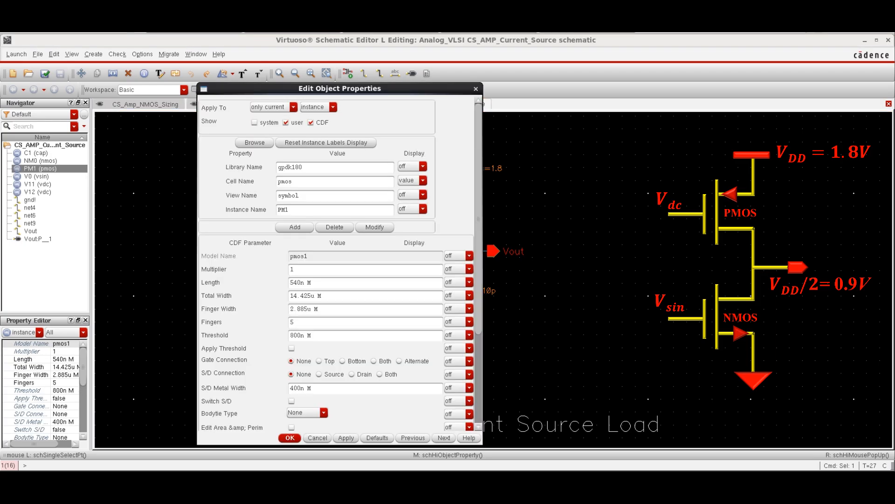
{"action": "left_click", "coordinate": [290, 438]}
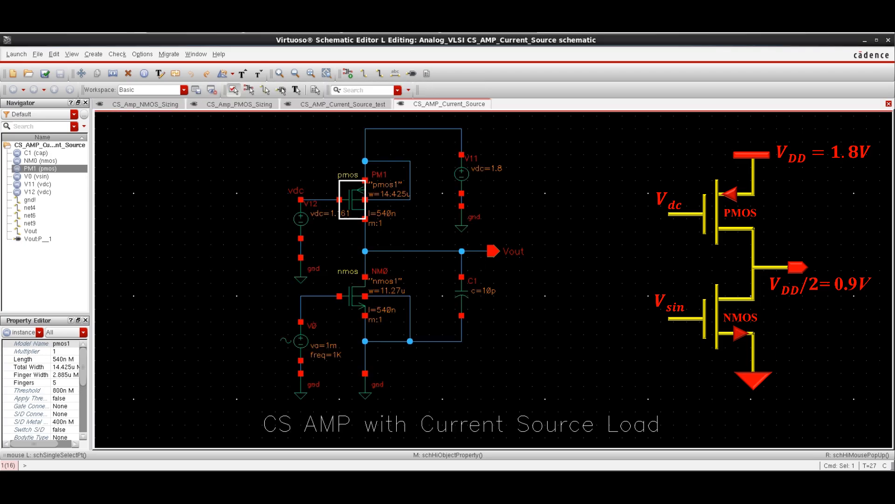
Check the supply source V11, transistor NM0 and capacitor C1, and review the properties of sinusoidal input source V0
{"action": "left_click", "coordinate": [461, 174]}
{"action": "left_click", "coordinate": [353, 296]}
{"action": "left_click", "coordinate": [461, 296]}
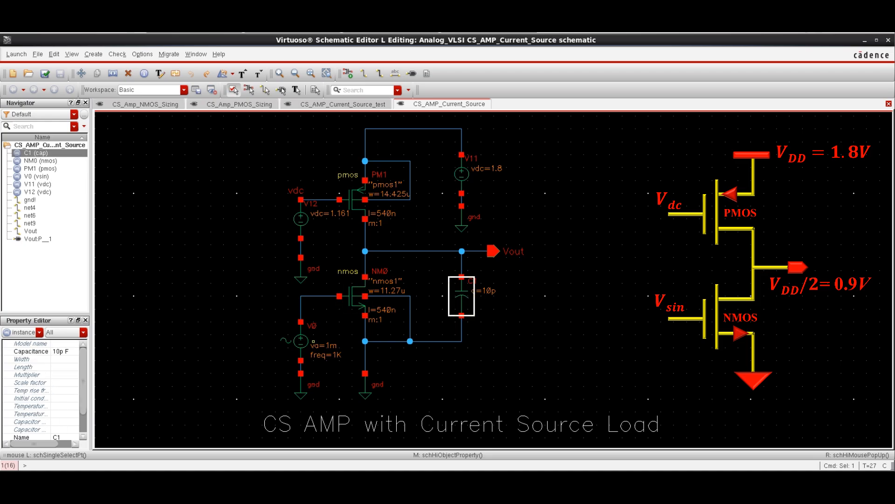
{"action": "left_click", "coordinate": [301, 340]}
{"action": "key", "text": "q"}
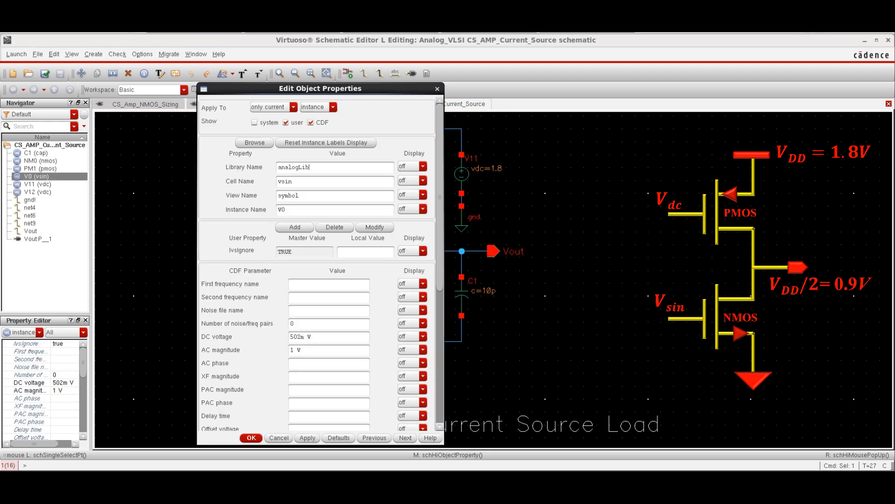
{"action": "scroll", "coordinate": [317, 261], "scroll_direction": "down", "scroll_amount": 3}
{"action": "key", "text": "Escape"}
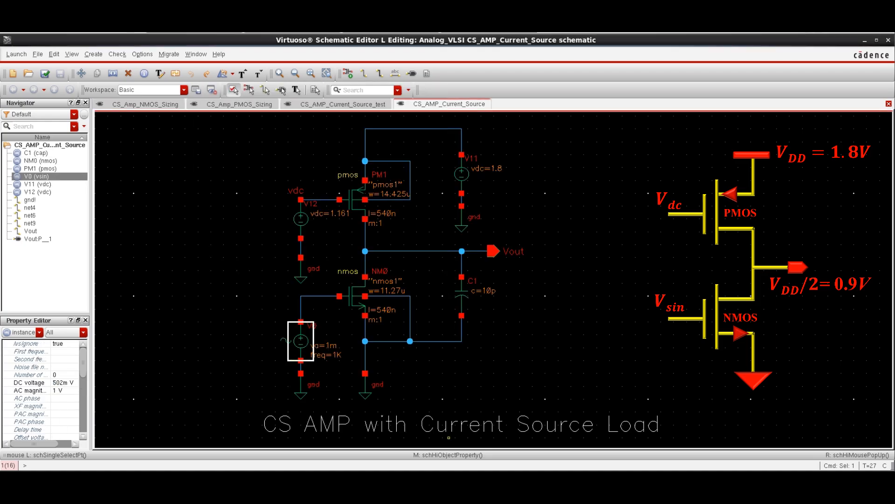
{"action": "left_click", "coordinate": [449, 425]}
Launch ADE L for the amplifier schematic, add an AC analysis from 1 to 1G Hz and run the simulation
{"action": "left_click", "coordinate": [16, 54]}
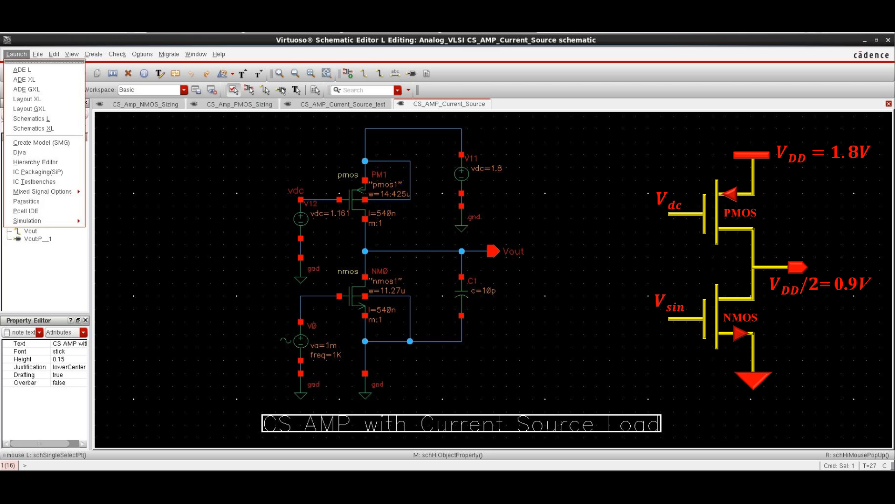
{"action": "left_click", "coordinate": [22, 70]}
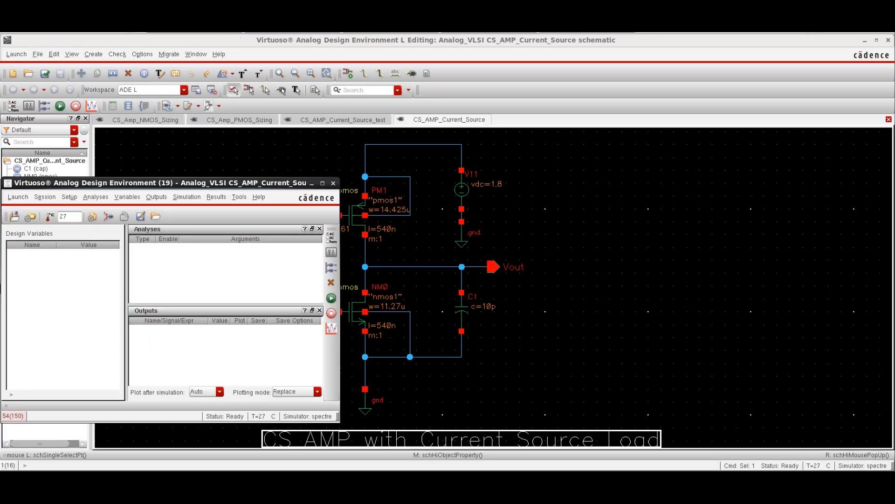
{"action": "left_click", "coordinate": [331, 236]}
{"action": "left_click", "coordinate": [304, 115]}
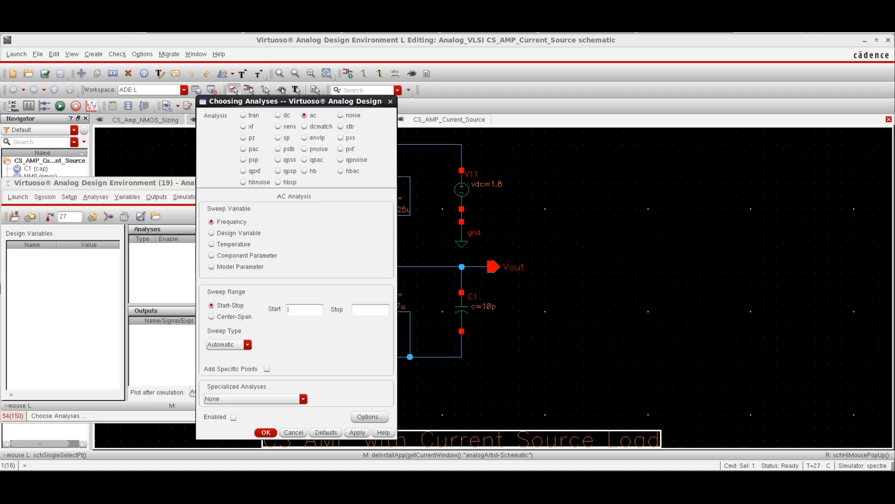
{"action": "type", "text": "1"}
{"action": "key", "text": "Tab"}
{"action": "key", "text": "Return"}
{"action": "left_click", "coordinate": [331, 298]}
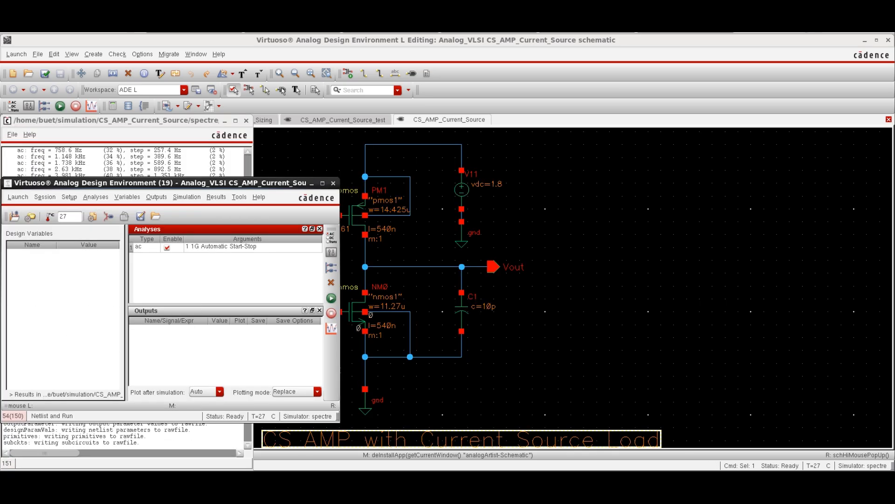
Plot the AC voltage of the Vout net in dB20 from the simulation results
{"action": "left_click", "coordinate": [215, 196]}
{"action": "mouse_move", "coordinate": [228, 222]}
{"action": "left_click", "coordinate": [317, 223]}
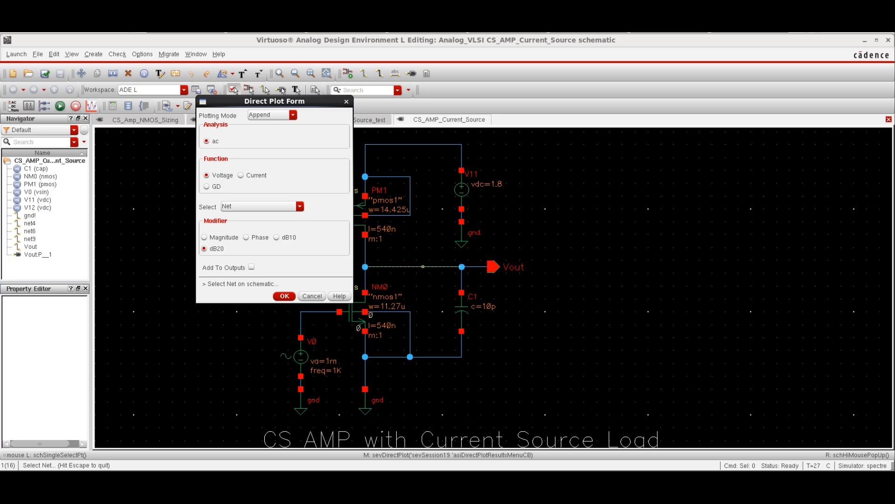
{"action": "left_click", "coordinate": [423, 266]}
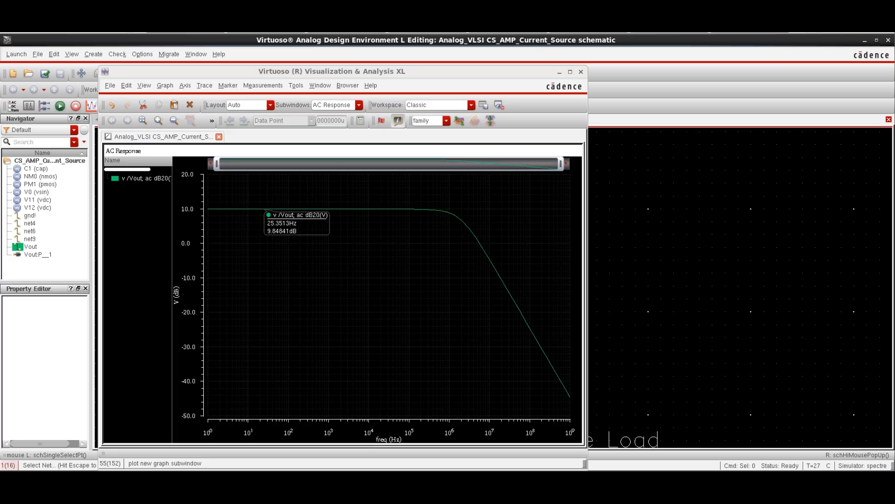
Place a horizontal marker at 6.84 dB on the Vout gain curve to locate its 3 dB bandwidth
{"action": "left_click", "coordinate": [265, 209]}
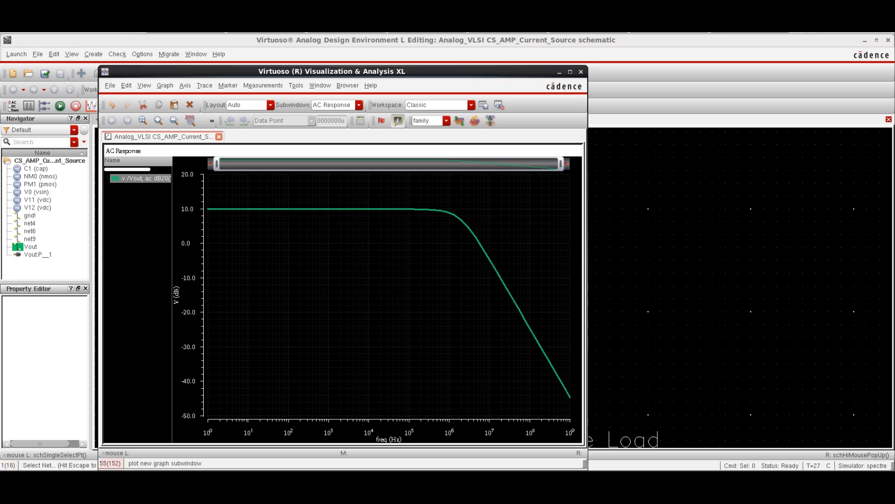
{"action": "left_click", "coordinate": [279, 241]}
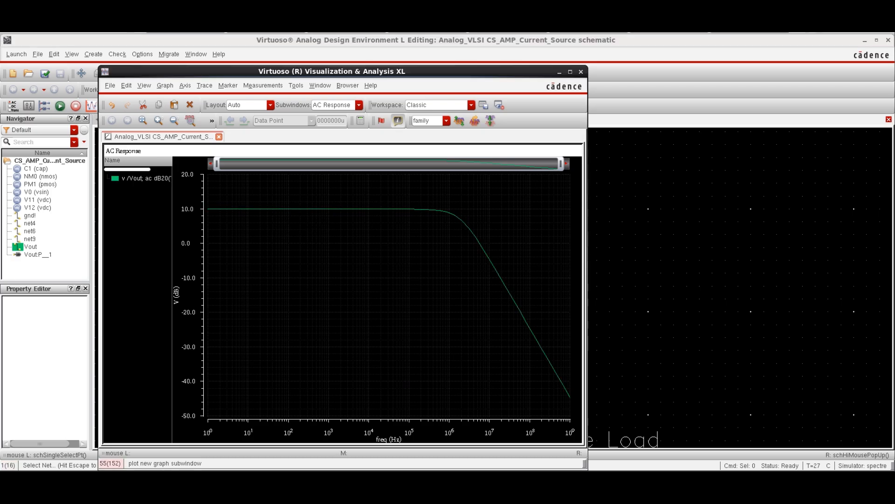
{"action": "key", "text": "h"}
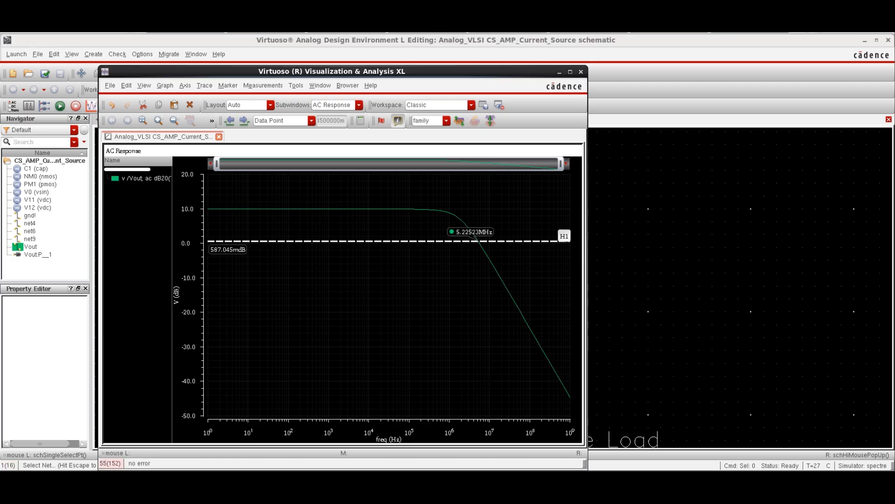
{"action": "left_click_drag", "start_coordinate": [239, 249], "coordinate": [210, 250]}
{"action": "type", "text": "6.84"}
{"action": "key", "text": "Return"}
{"action": "key", "text": "Escape"}
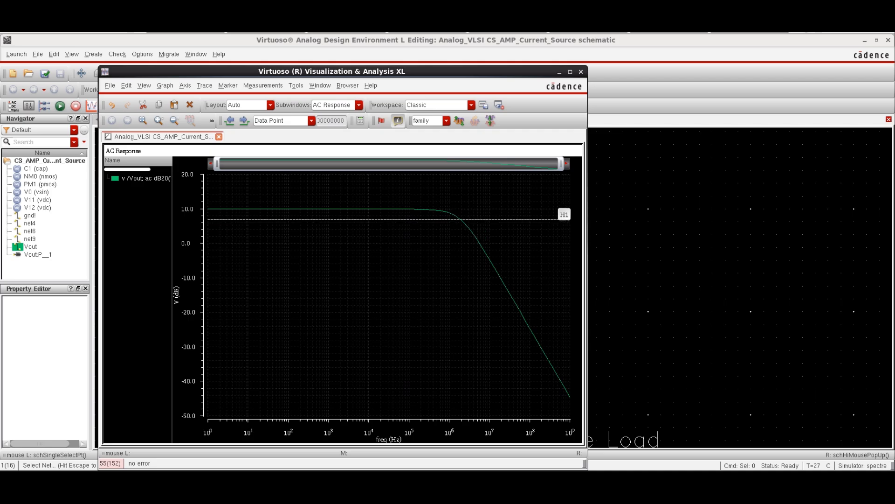
{"action": "left_click", "coordinate": [389, 219]}
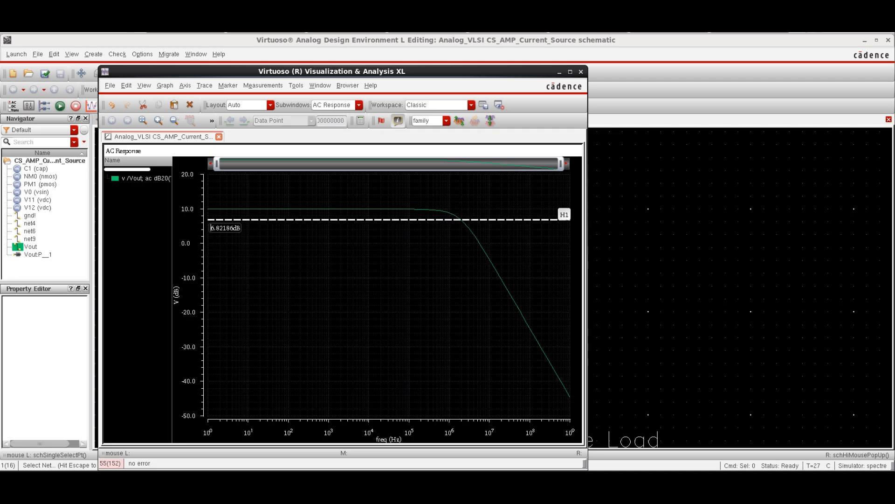
{"action": "key", "text": "Escape"}
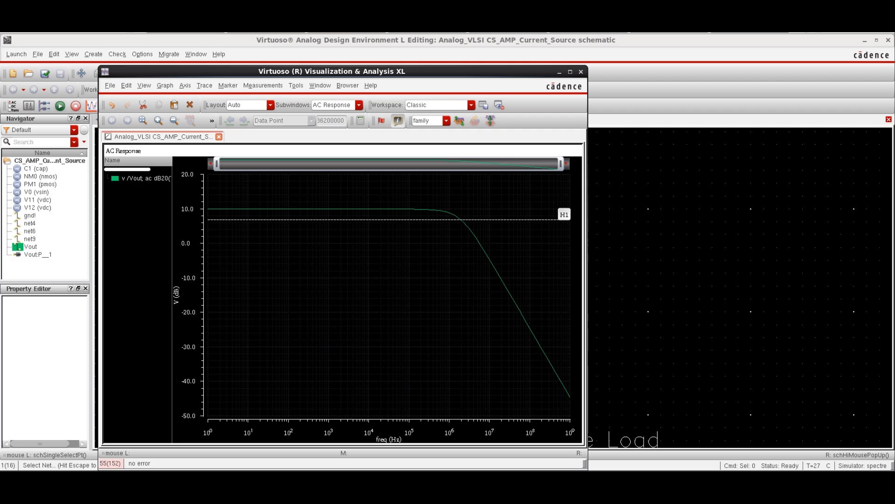
Place a horizontal marker at 0 dB on the Vout gain curve to locate its unity-gain frequency
{"action": "key", "text": "h"}
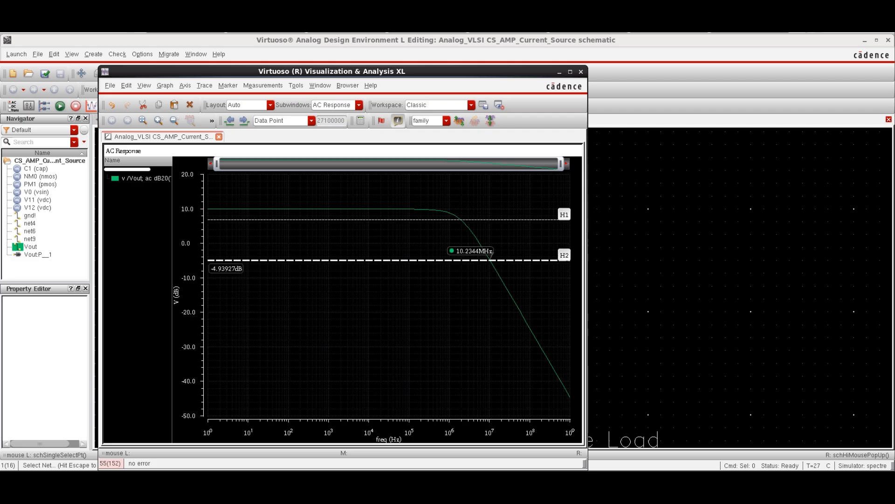
{"action": "type", "text": "0"}
{"action": "key", "text": "Return"}
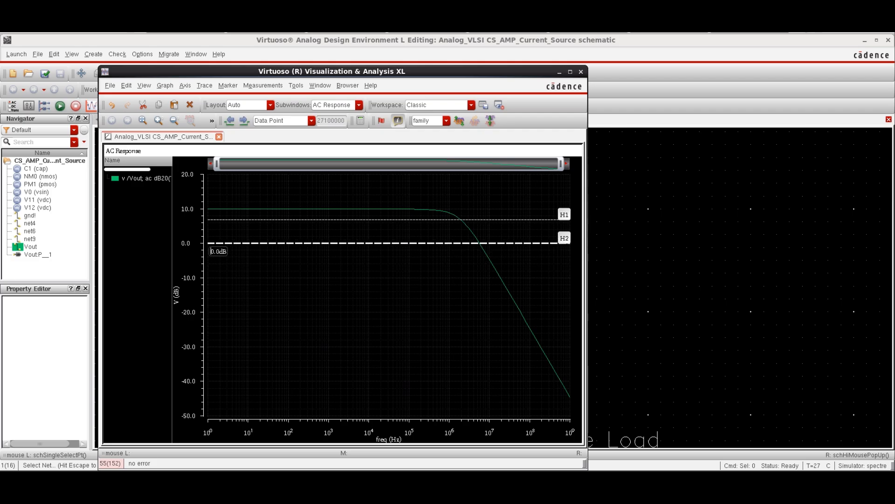
{"action": "key", "text": "Escape"}
{"action": "left_click", "coordinate": [478, 243]}
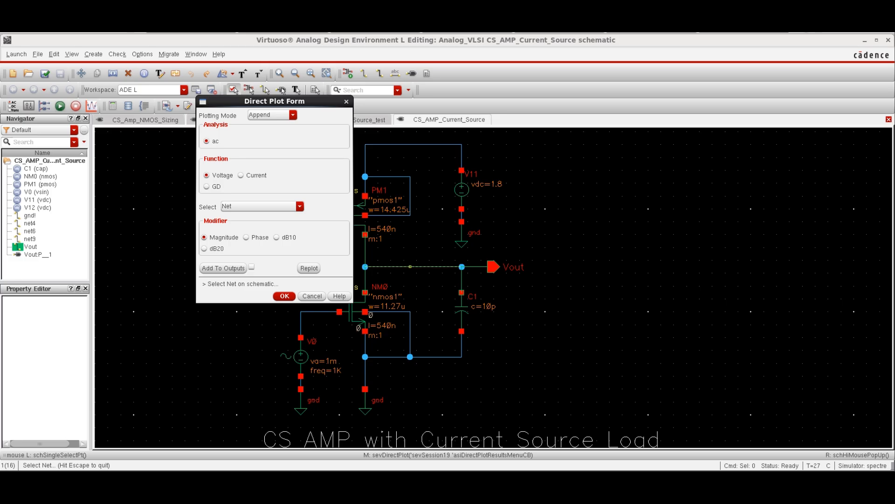
{"action": "left_click", "coordinate": [410, 266]}
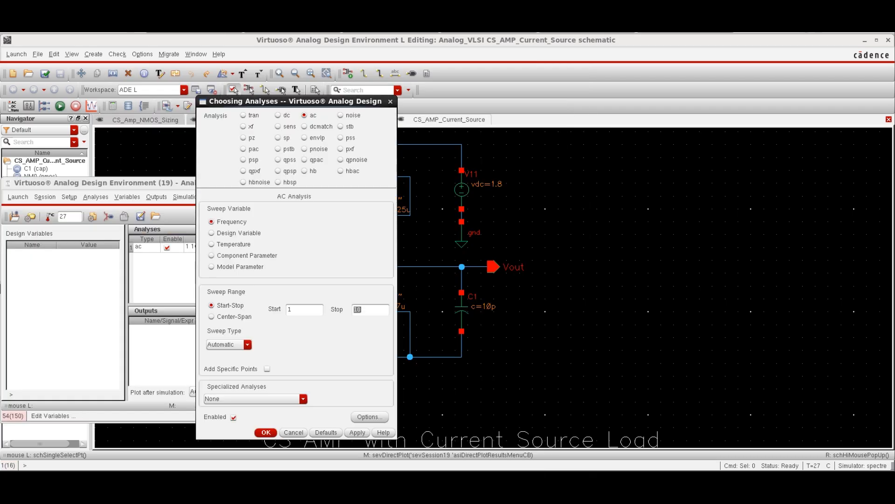
Add a transient analysis with a stop time of 10m and disable the AC analysis
{"action": "left_click", "coordinate": [243, 115]}
{"action": "type", "text": "10m"}
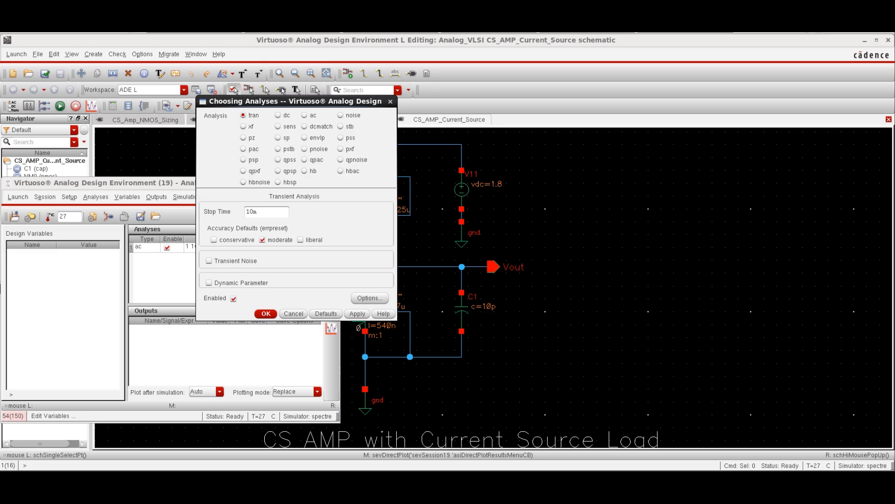
{"action": "key", "text": "Return"}
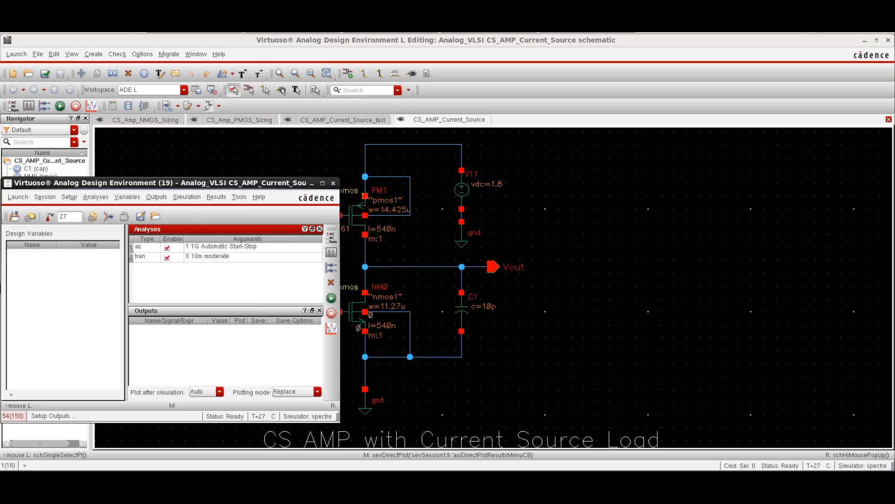
{"action": "left_click", "coordinate": [167, 247]}
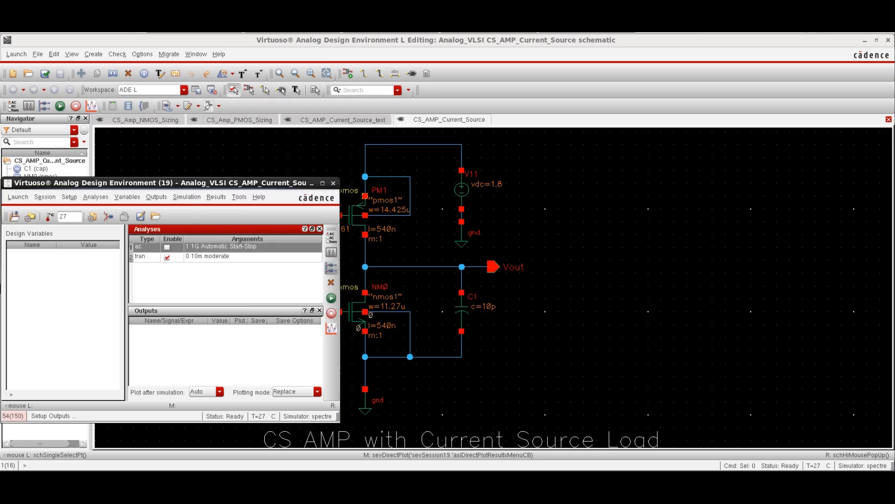
Set the amplifier's input net net6 and output net Vout as outputs to plot, selecting them from the schematic
{"action": "left_click", "coordinate": [331, 267]}
{"action": "left_click", "coordinate": [404, 146]}
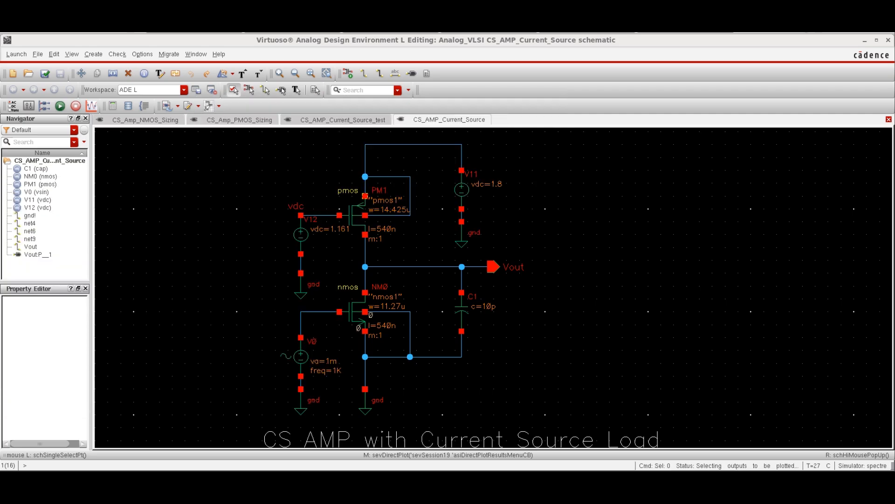
{"action": "left_click", "coordinate": [324, 312]}
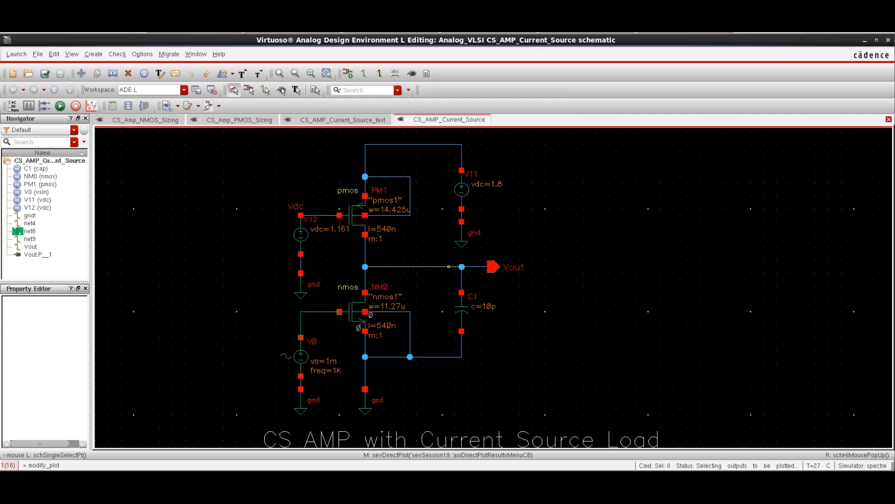
{"action": "left_click", "coordinate": [365, 254]}
{"action": "key", "text": "Escape"}
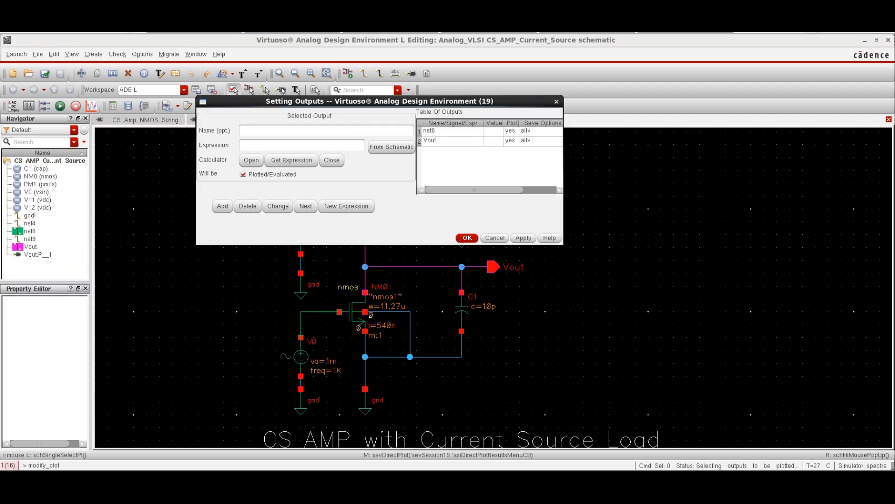
{"action": "left_click", "coordinate": [467, 238]}
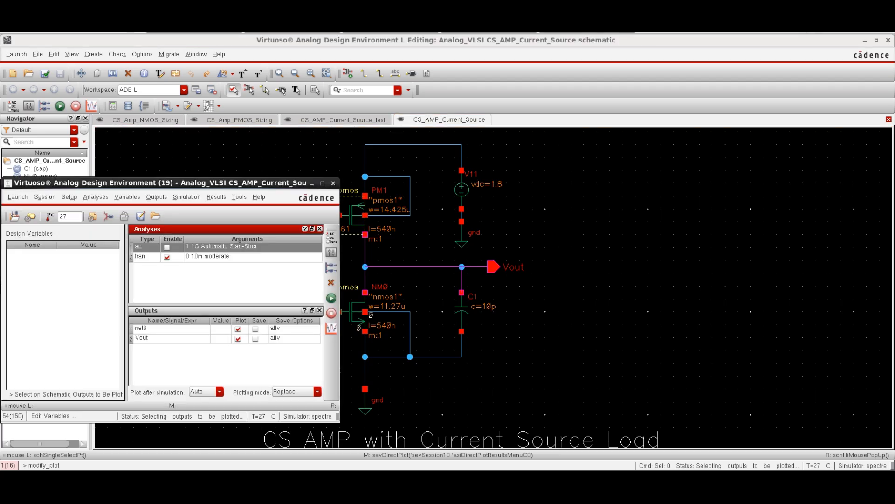
Run the transient simulation and split the net6 and Vout traces into separate strips
{"action": "left_click", "coordinate": [331, 298]}
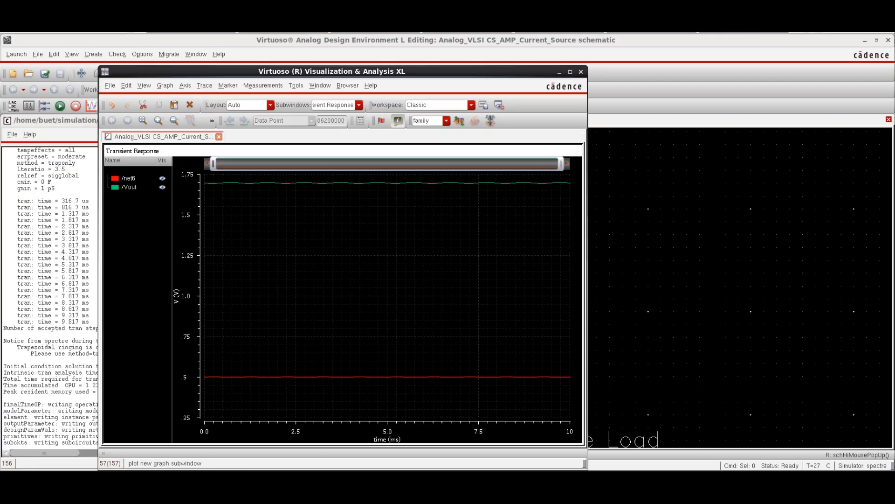
{"action": "left_click", "coordinate": [459, 120]}
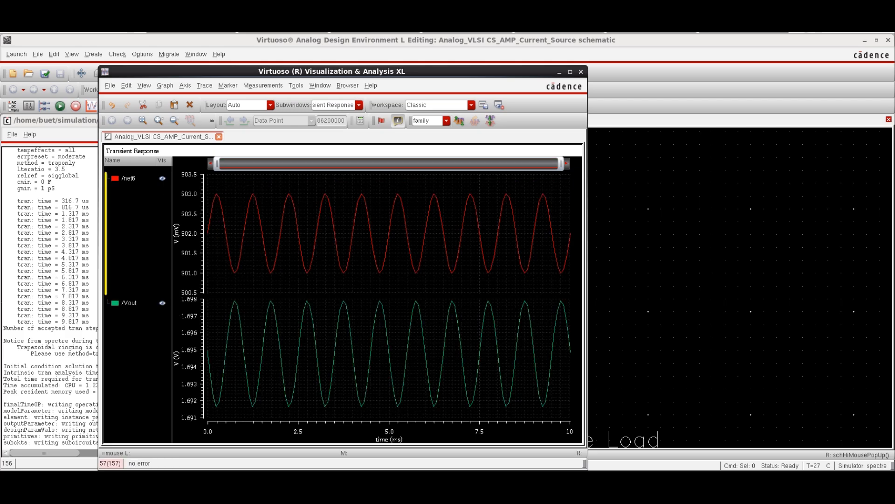
Evaluate the peakToPeak function on the net6 transient waveform in the calculator
{"action": "left_click", "coordinate": [226, 239]}
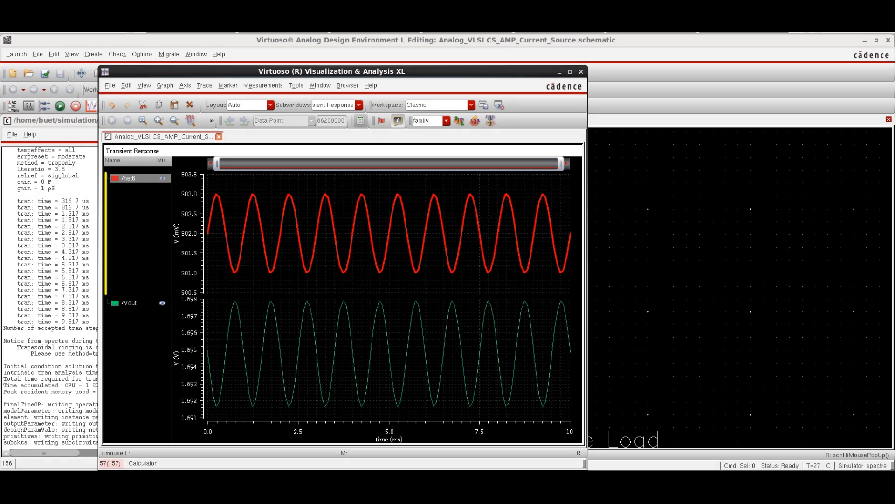
{"action": "left_click", "coordinate": [360, 120]}
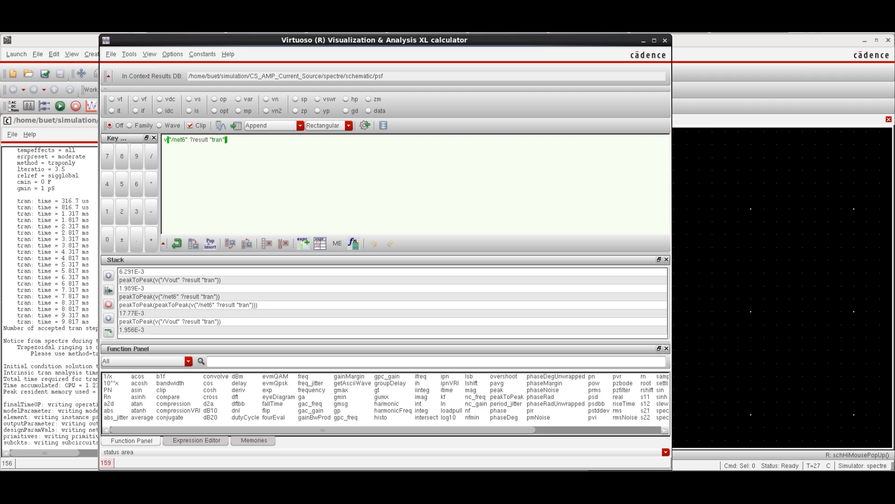
{"action": "left_click", "coordinate": [289, 361]}
{"action": "type", "text": "peak"}
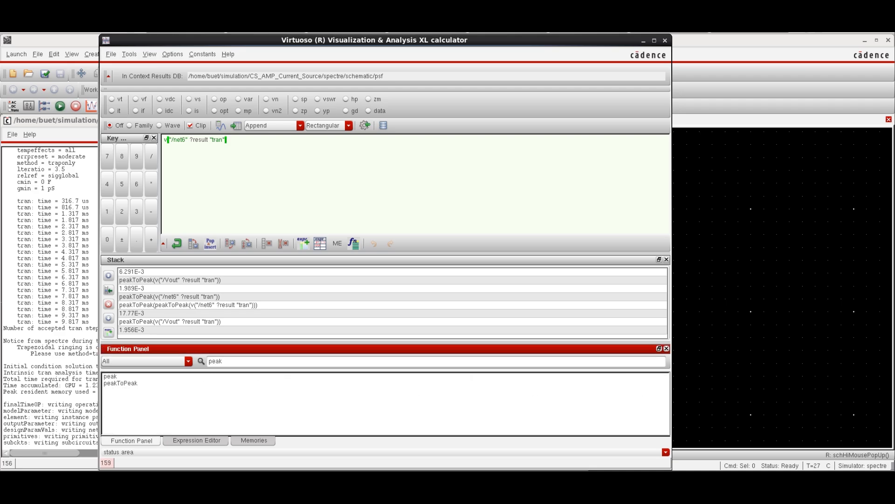
{"action": "left_click", "coordinate": [120, 383]}
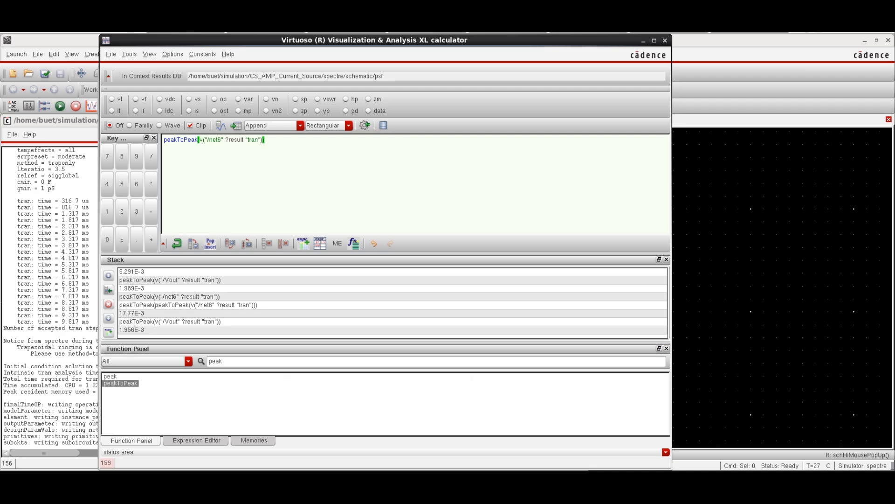
{"action": "left_click", "coordinate": [220, 125]}
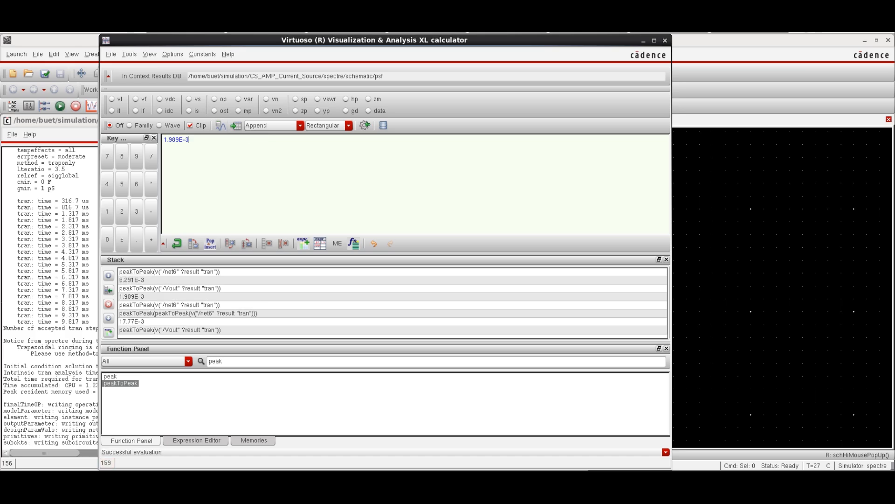
{"action": "left_click", "coordinate": [665, 41]}
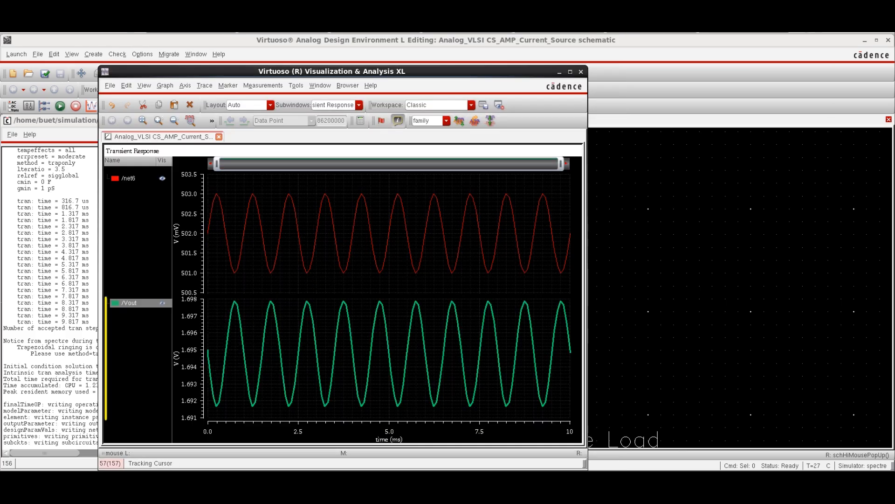
Evaluate the peakToPeak function on the Vout transient waveform in the calculator
{"action": "left_click", "coordinate": [360, 121]}
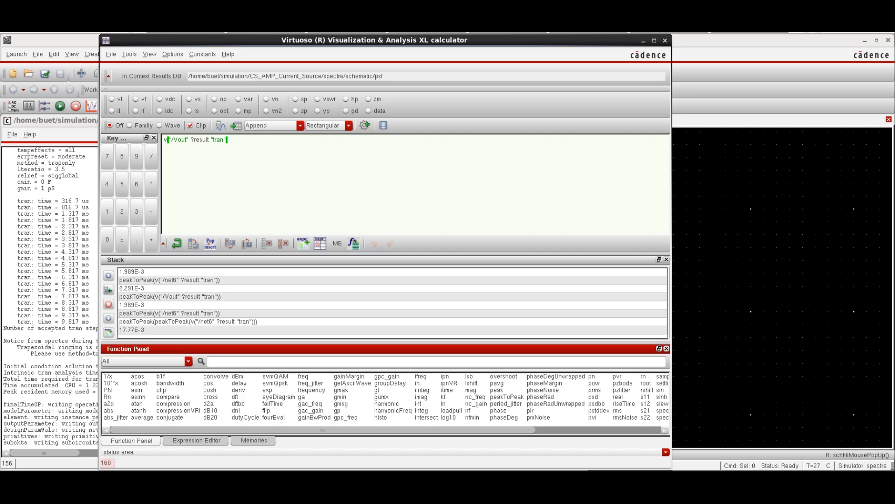
{"action": "left_click", "coordinate": [121, 384]}
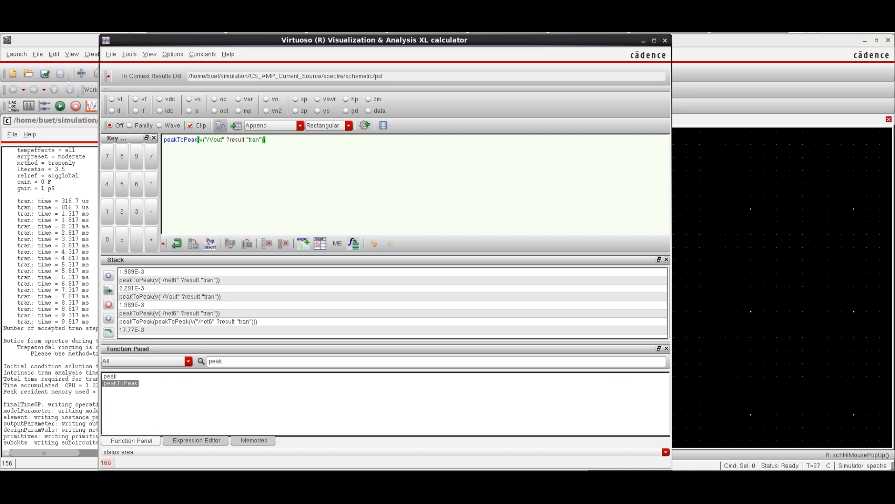
{"action": "left_click", "coordinate": [221, 125]}
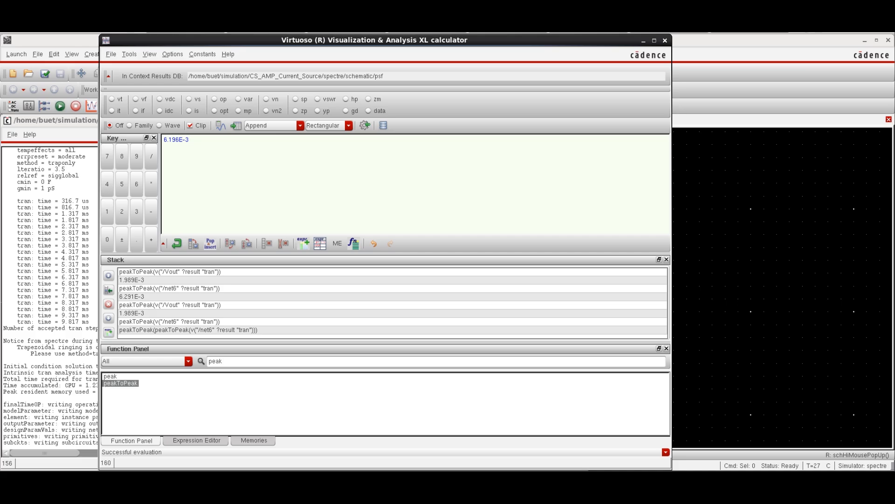
{"action": "left_click", "coordinate": [665, 40]}
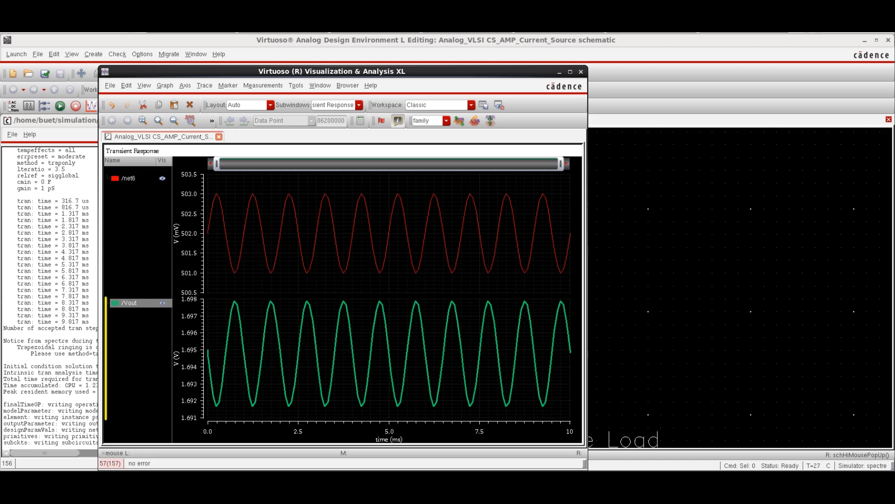
Close the waveform plot and the simulation environment without saving the current state
{"action": "left_click", "coordinate": [581, 72]}
{"action": "left_click", "coordinate": [333, 183]}
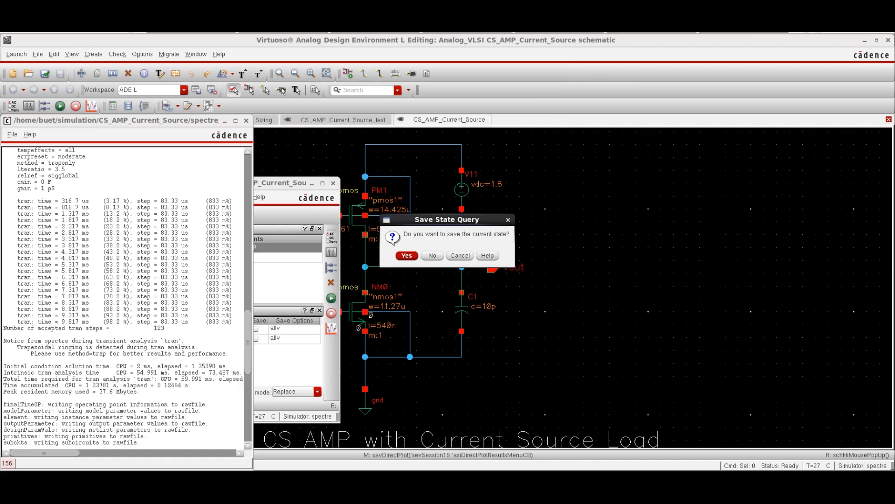
{"action": "left_click", "coordinate": [432, 255]}
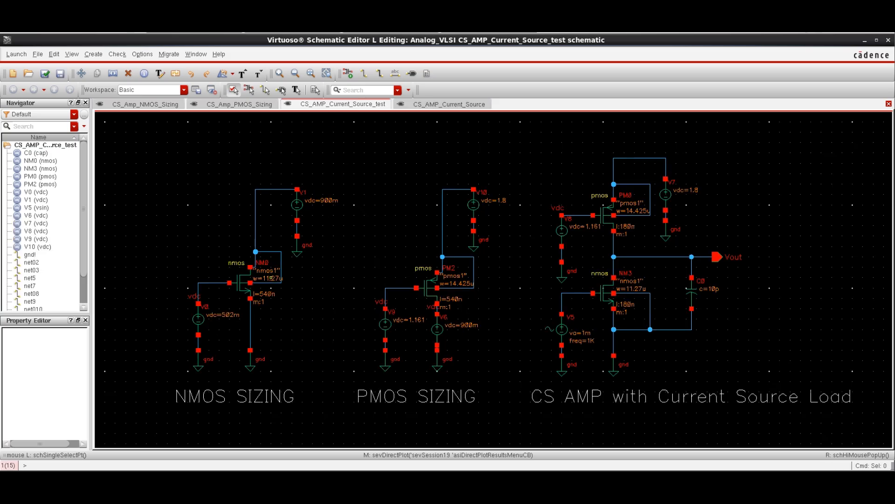
Review the NMOS SIZING, PMOS SIZING and CS AMP with Current Source Load circuits in the CS_AMP_Current_Source_test schematic
{"action": "left_click", "coordinate": [179, 396]}
{"action": "left_click", "coordinate": [360, 396]}
{"action": "left_click", "coordinate": [535, 394]}
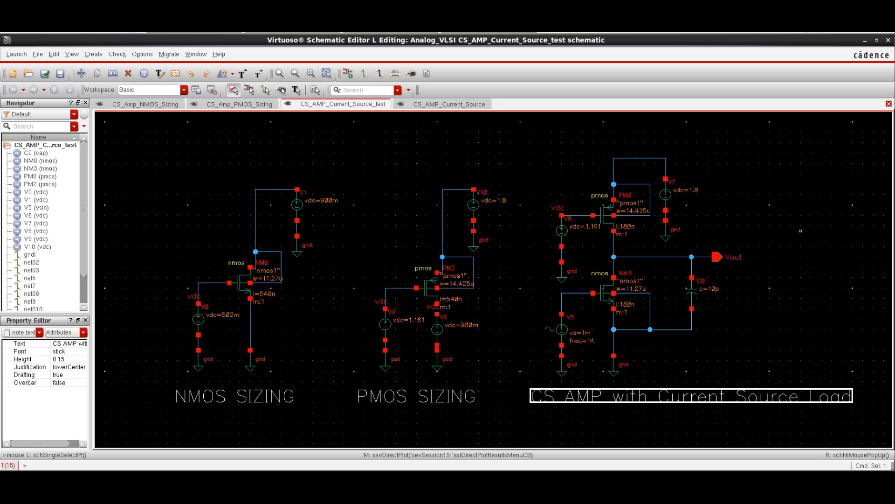